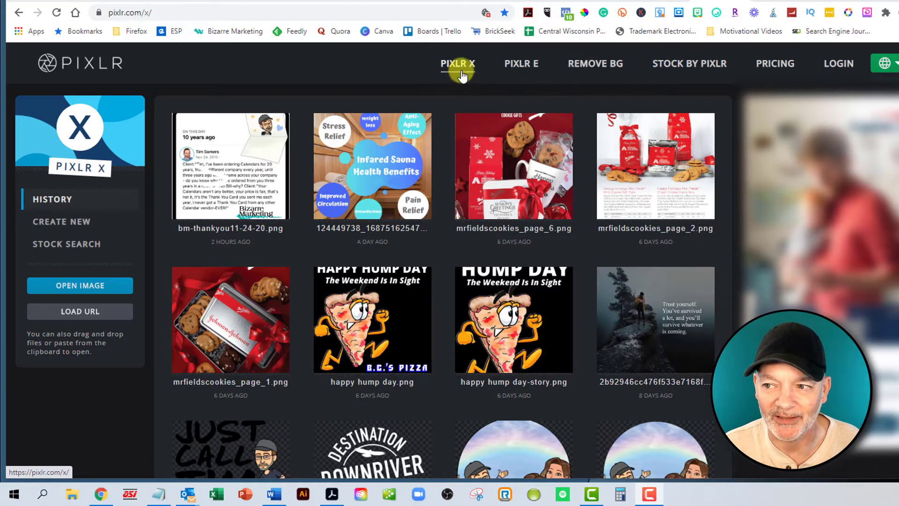
Step: Open the image bmfallbitmotie.png from the computer in Pixlr E and select the Blur tool
{"action": "left_click", "coordinate": [521, 65]}
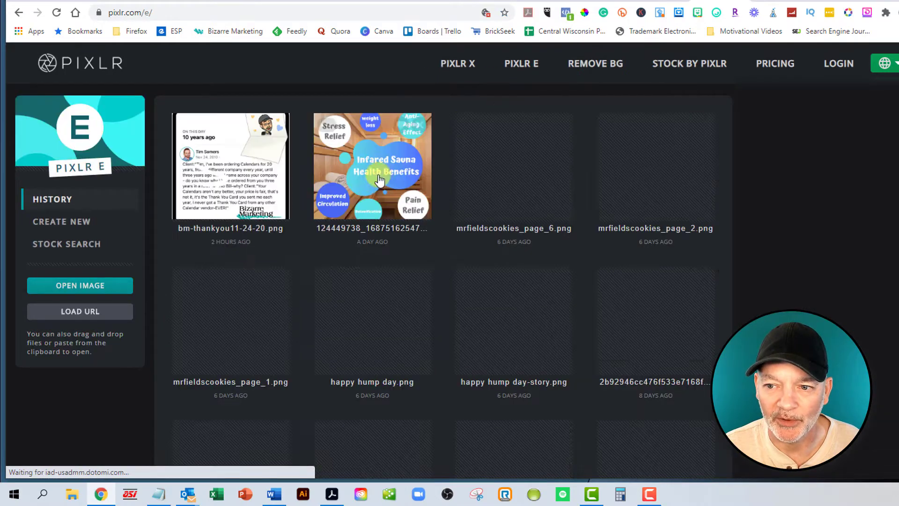
{"action": "left_click", "coordinate": [72, 286]}
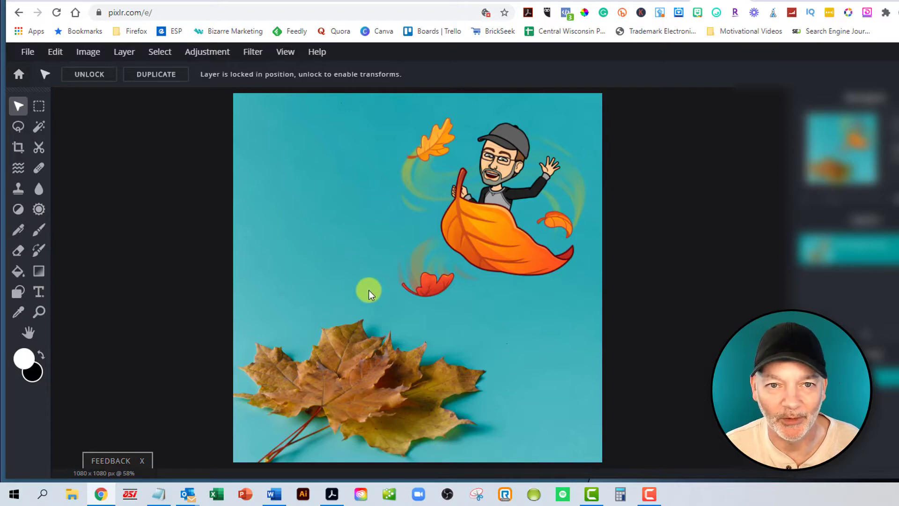
{"action": "left_click", "coordinate": [38, 189]}
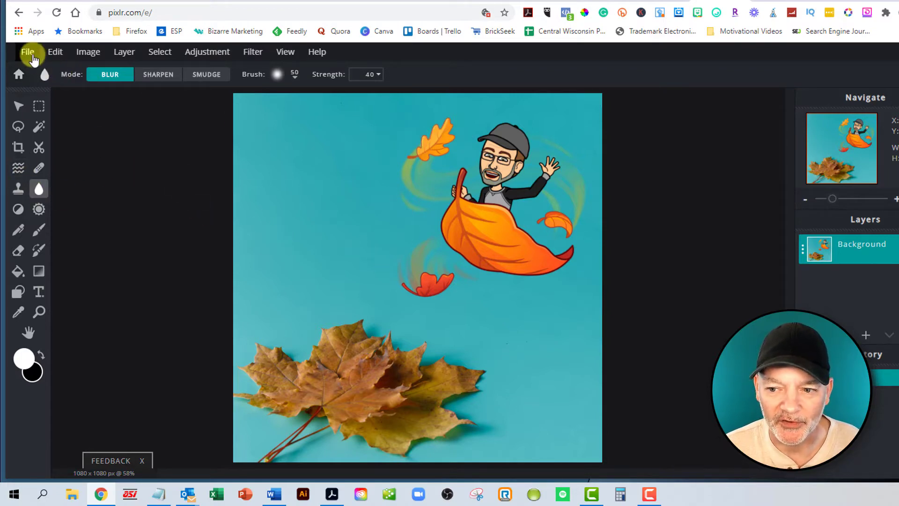
Step: Close the image in Pixlr E and open bmfallbitmotie.png from the history in Pixlr X
{"action": "left_click", "coordinate": [28, 52]}
{"action": "left_click", "coordinate": [44, 187]}
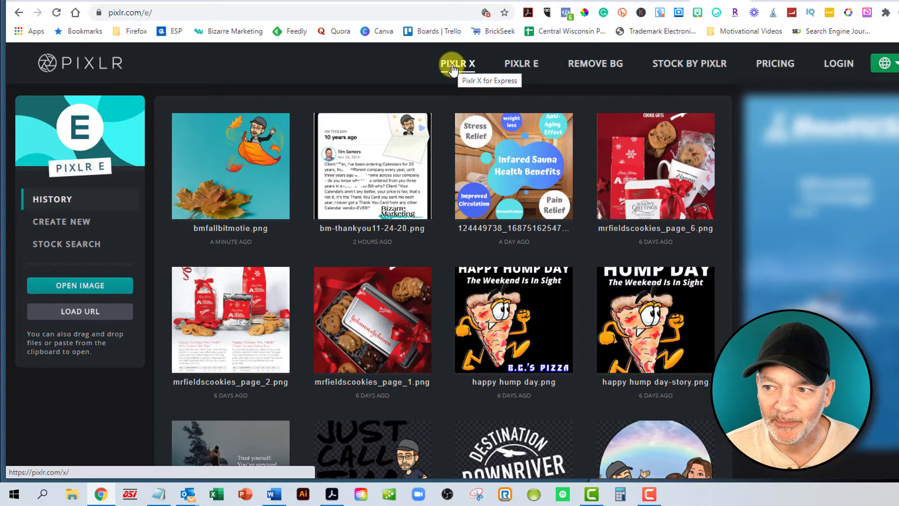
{"action": "left_click", "coordinate": [452, 69]}
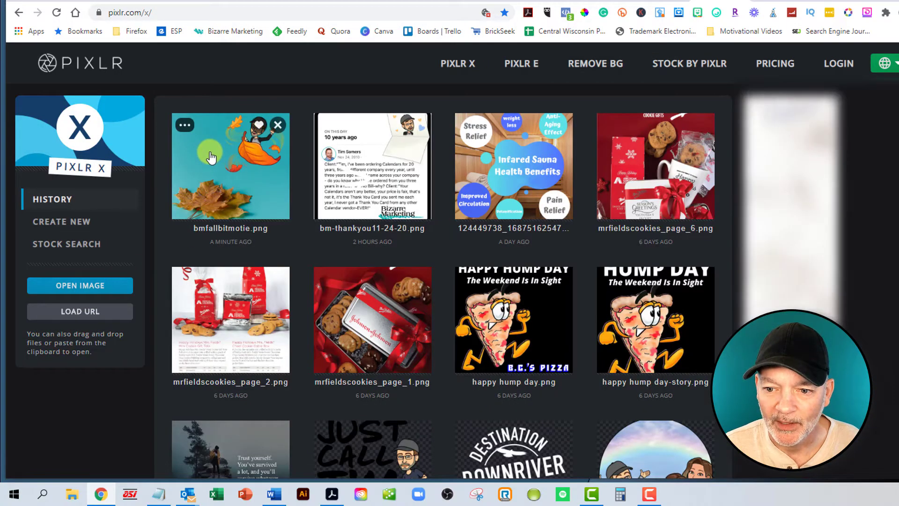
{"action": "left_click", "coordinate": [212, 156]}
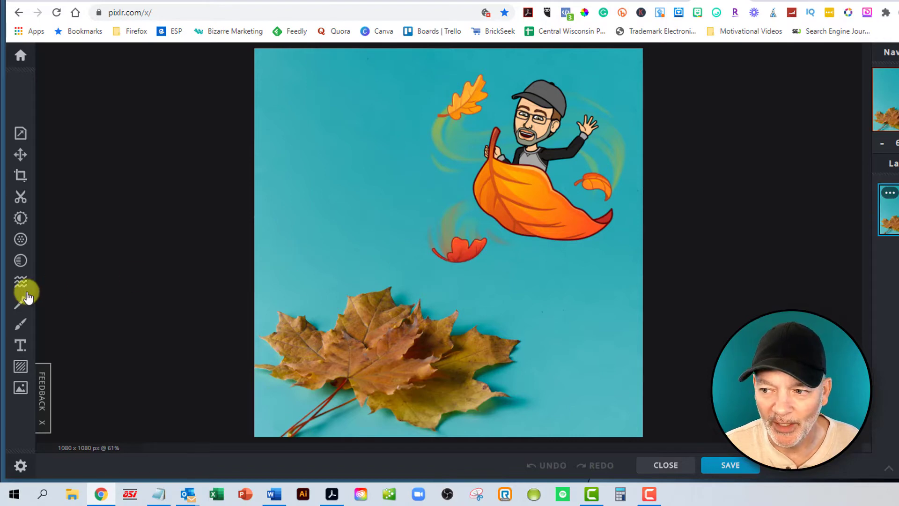
Step: Activate the Clone Stamp retouch tool and enlarge its brush to 340 px
{"action": "left_click", "coordinate": [21, 306]}
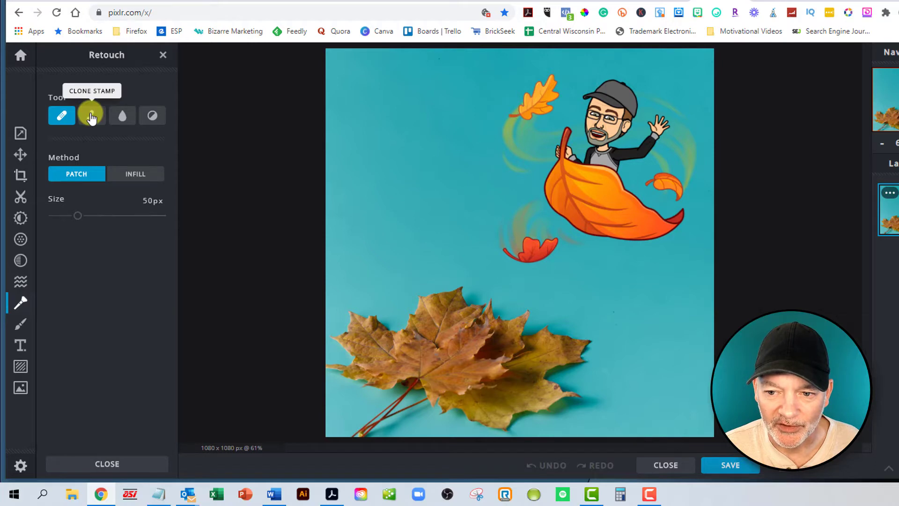
{"action": "left_click", "coordinate": [92, 117]}
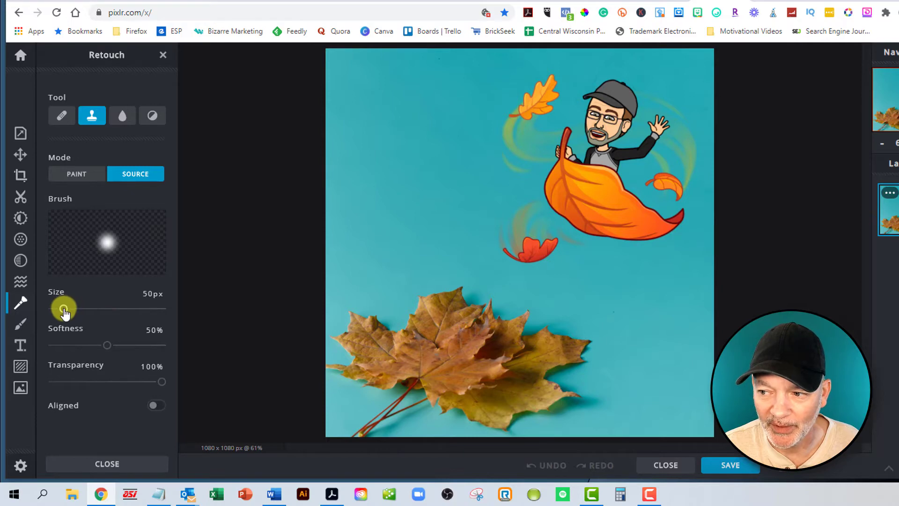
{"action": "left_click_drag", "start_coordinate": [76, 313], "coordinate": [111, 312]}
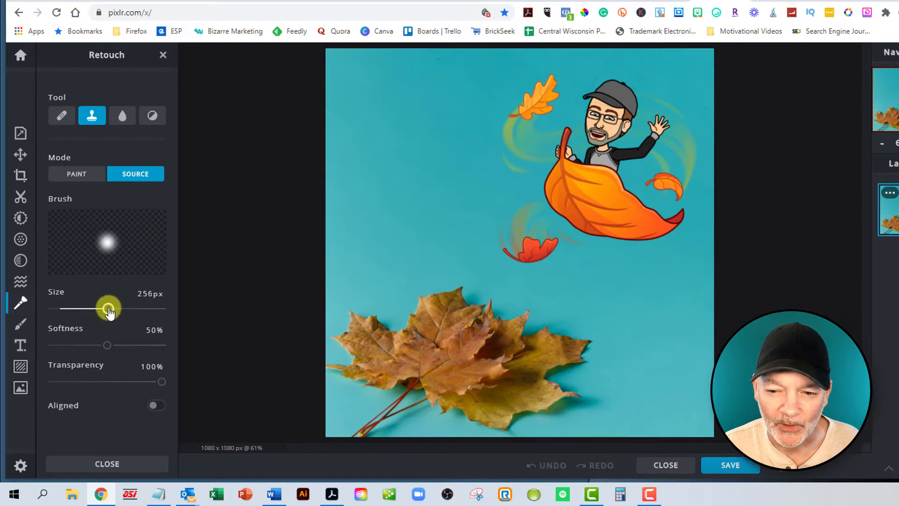
Step: Sample the small red leaf below the flying character and clone it into the empty blue area beside the character
{"action": "left_click", "coordinate": [530, 247]}
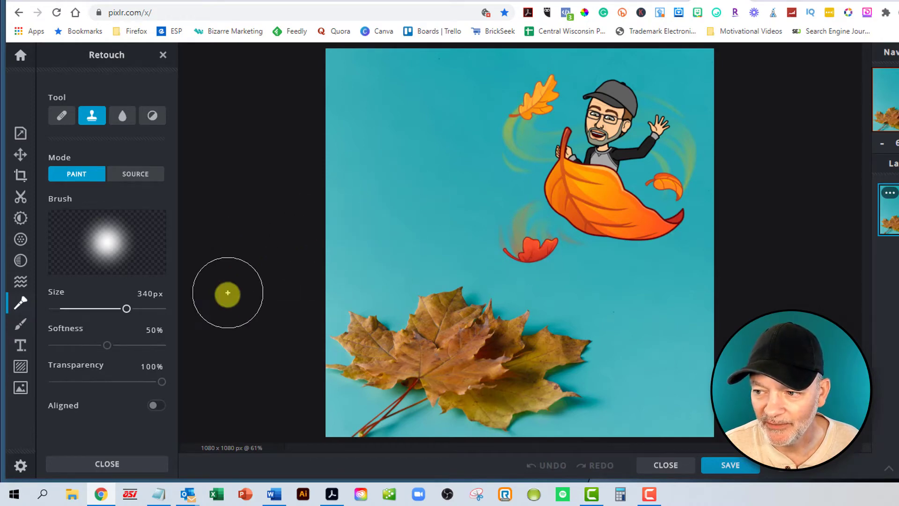
{"action": "left_click", "coordinate": [148, 182]}
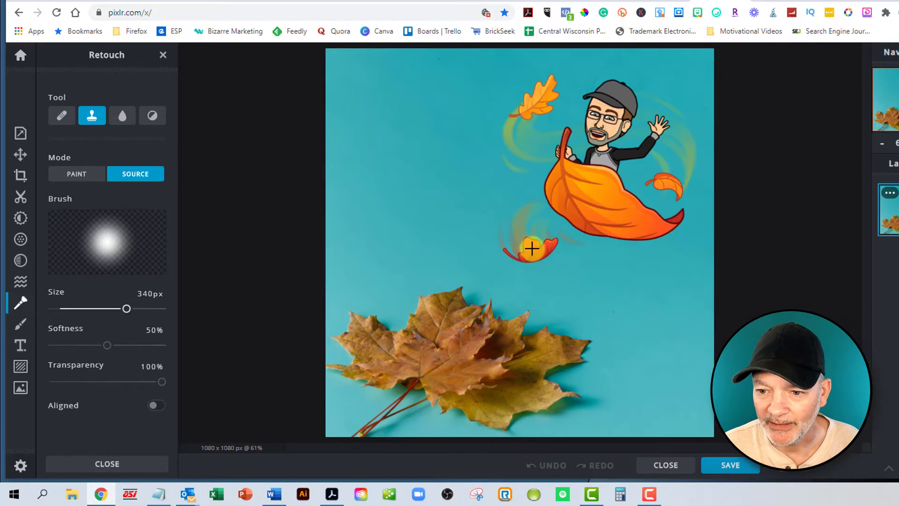
{"action": "left_click", "coordinate": [530, 248]}
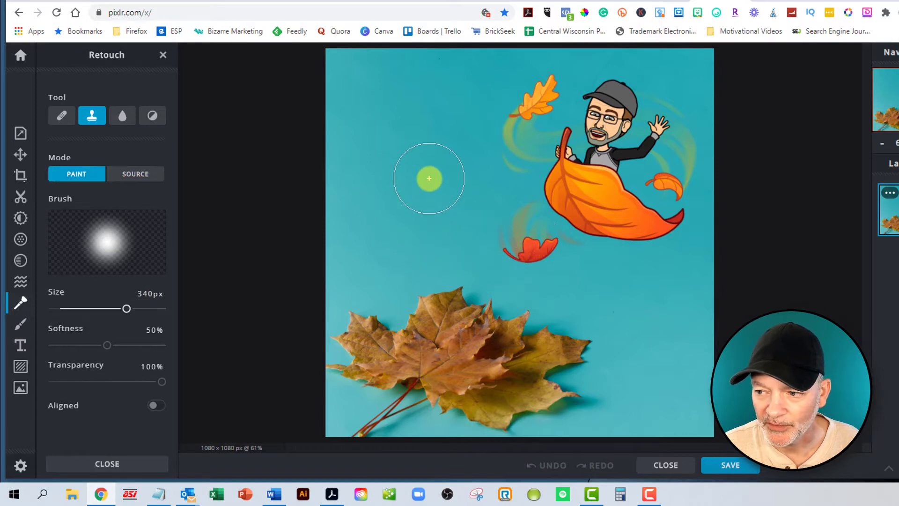
{"action": "left_click", "coordinate": [429, 178]}
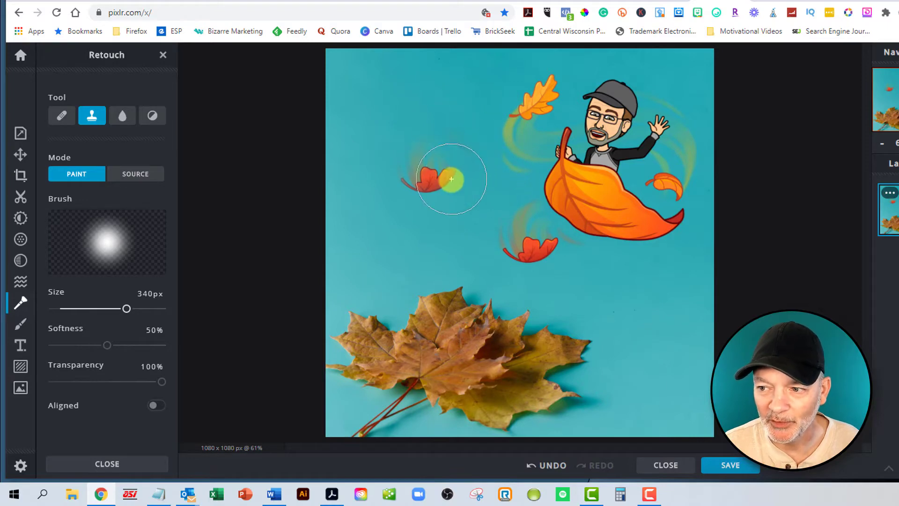
Step: Reduce the clone brush to 102 px and use nearby clean background to cover the stray smudge beside the copied leaf
{"action": "left_click", "coordinate": [130, 176]}
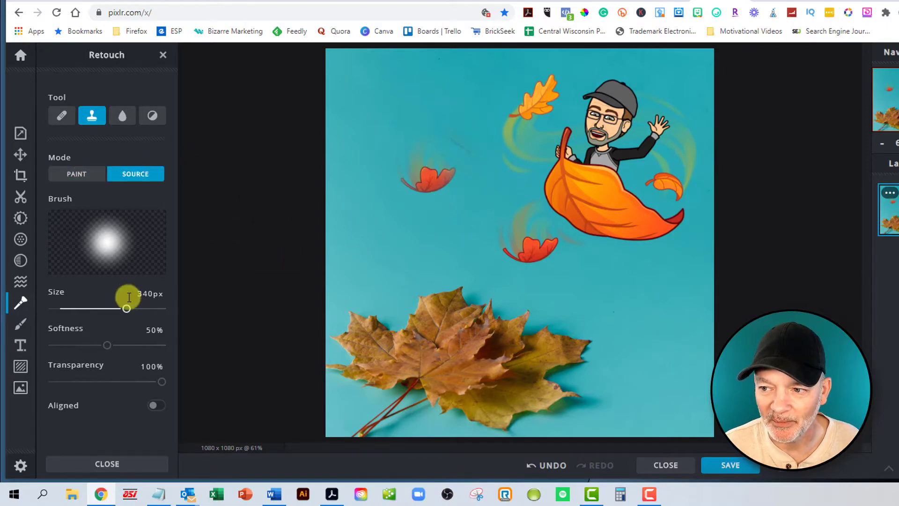
{"action": "left_click_drag", "start_coordinate": [96, 317], "coordinate": [95, 310]}
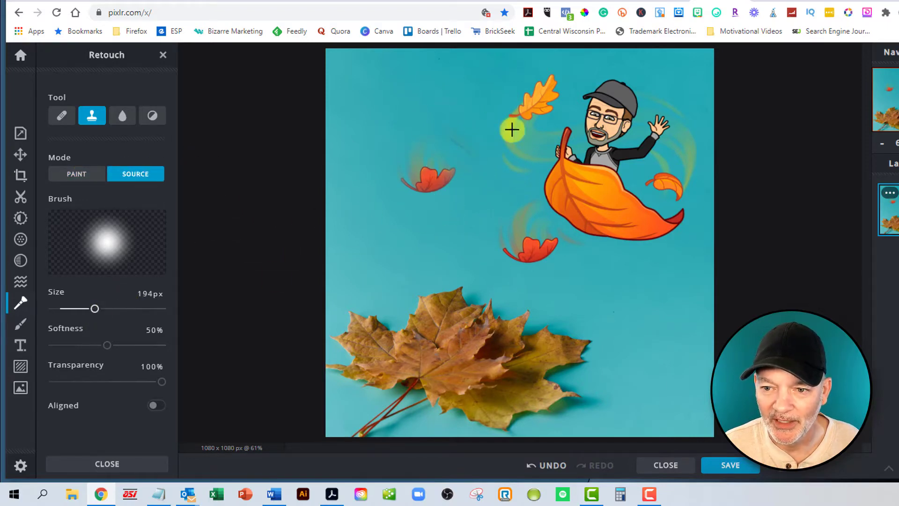
{"action": "left_click", "coordinate": [461, 126]}
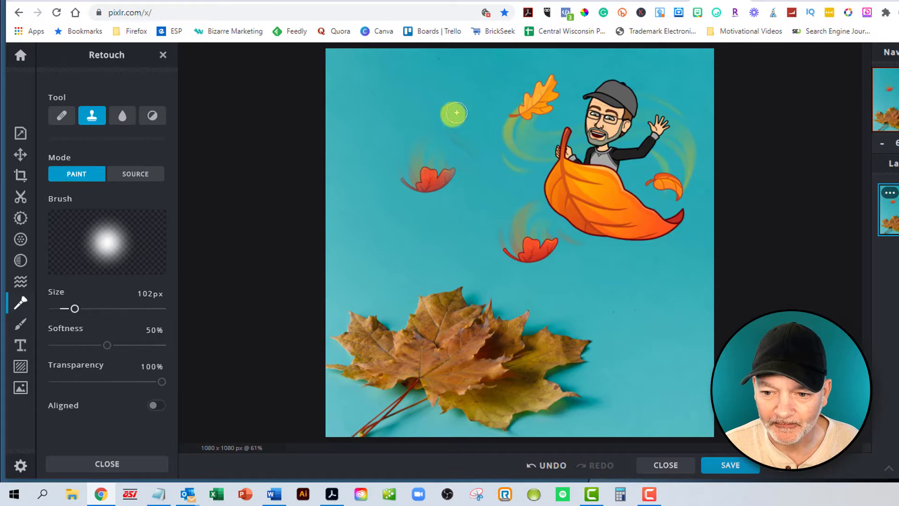
{"action": "left_click", "coordinate": [149, 178]}
{"action": "left_click", "coordinate": [461, 124]}
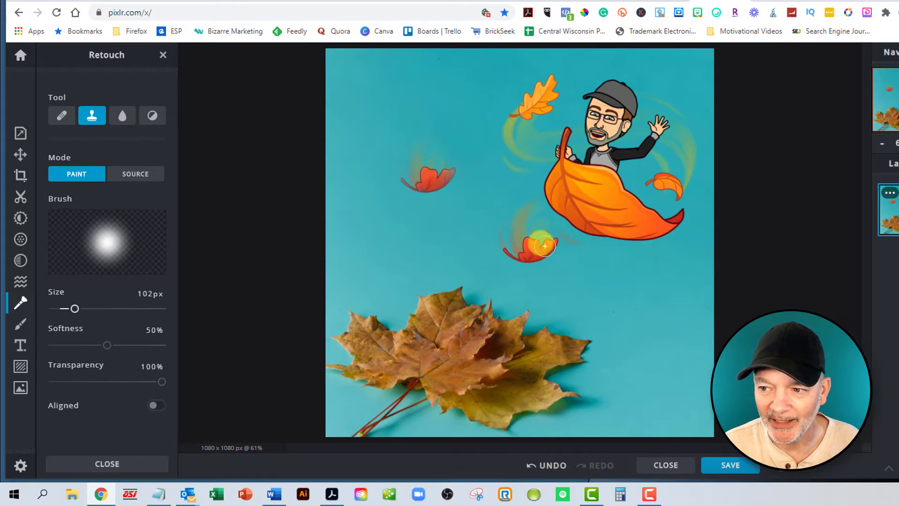
Step: Sample the clean blue background above the copied red leaf and paint over that leaf to erase it
{"action": "left_click", "coordinate": [135, 173]}
{"action": "left_click", "coordinate": [410, 111]}
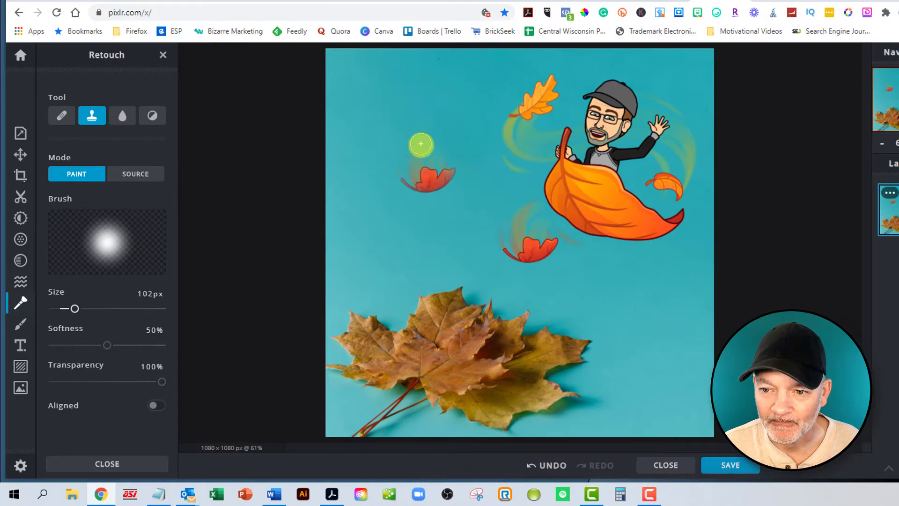
{"action": "left_click_drag", "start_coordinate": [397, 156], "coordinate": [399, 157]}
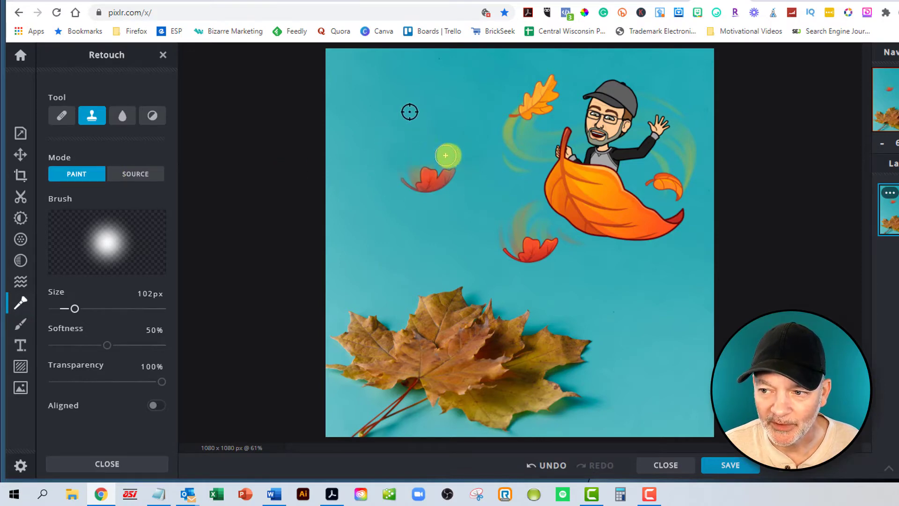
{"action": "mouse_move", "coordinate": [462, 158]}
{"action": "left_mouse_down"}
{"action": "mouse_move", "coordinate": [395, 167]}
{"action": "mouse_move", "coordinate": [427, 170]}
{"action": "mouse_move", "coordinate": [406, 181]}
{"action": "mouse_move", "coordinate": [445, 180]}
{"action": "mouse_move", "coordinate": [417, 186]}
{"action": "mouse_move", "coordinate": [434, 190]}
{"action": "left_mouse_up"}
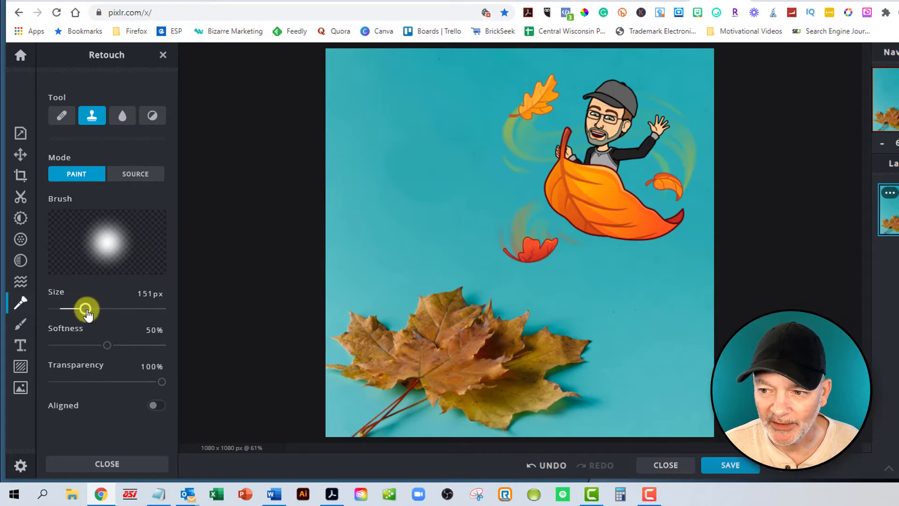
Step: Set the clone brush to 259 px and blend the retouched area using blue background sampled near the image's left edge
{"action": "left_click", "coordinate": [133, 184]}
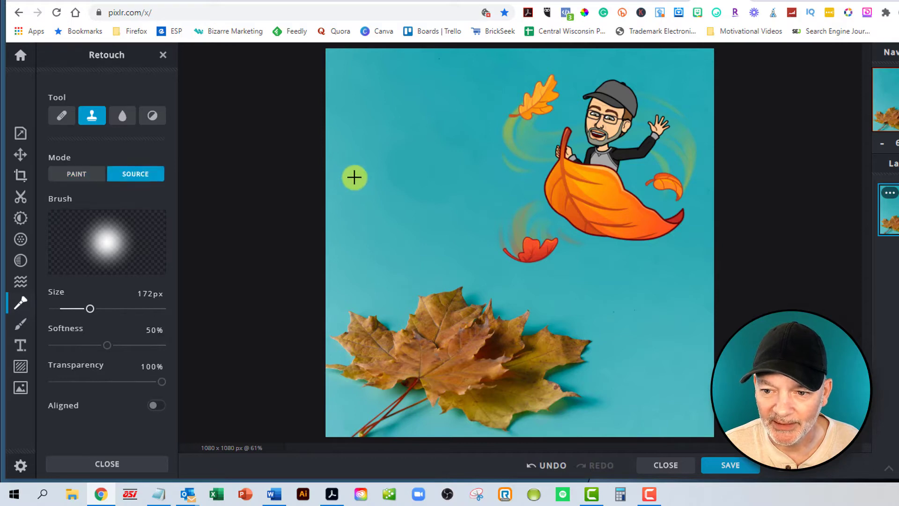
{"action": "left_click", "coordinate": [354, 177]}
{"action": "left_click_drag", "start_coordinate": [90, 308], "coordinate": [109, 309]}
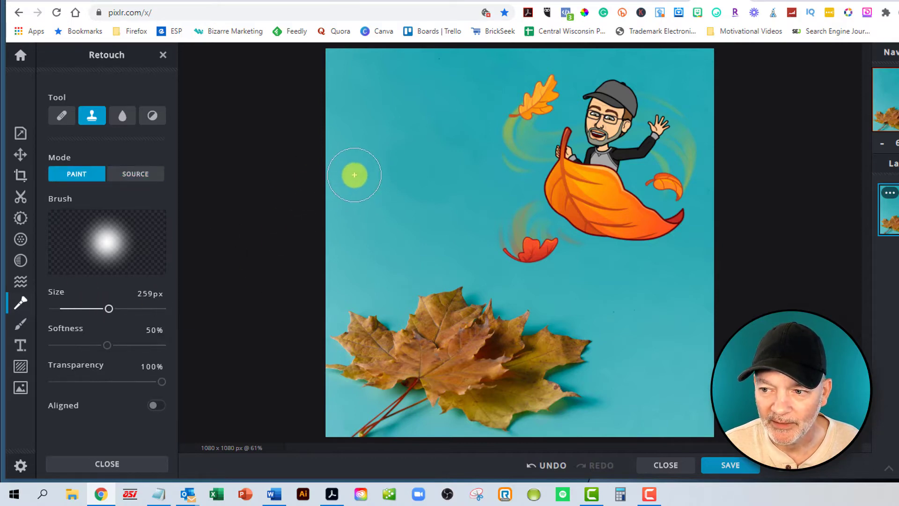
{"action": "left_click", "coordinate": [133, 175]}
{"action": "left_click", "coordinate": [352, 180]}
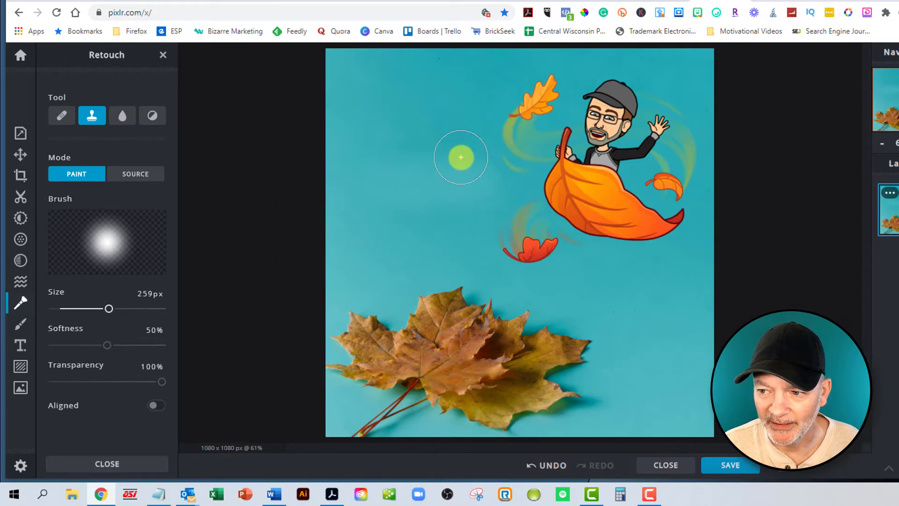
Step: Cut a roughly square hole out of the blue background above the leaf pile, using a rectangle cutout in Remove mode
{"action": "scroll", "coordinate": [428, 230], "scroll_direction": "down", "scroll_amount": 2}
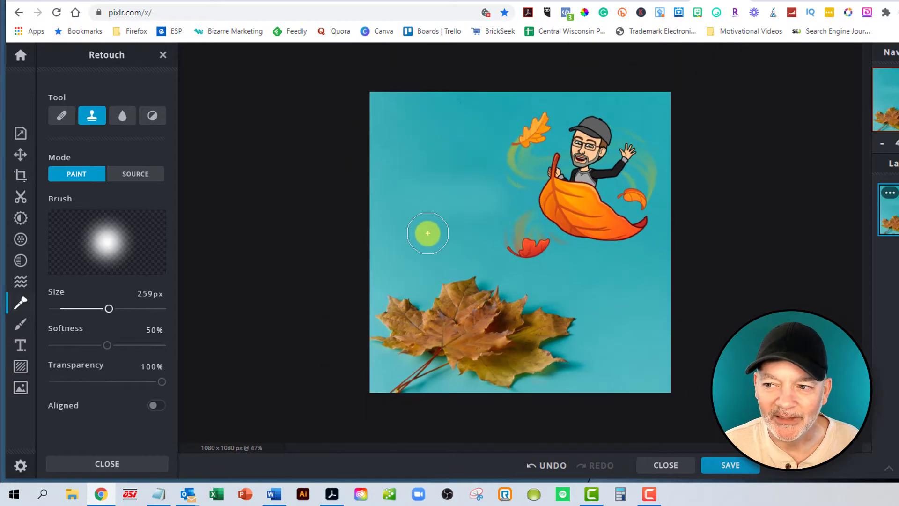
{"action": "scroll", "coordinate": [423, 234], "scroll_direction": "up", "scroll_amount": 1}
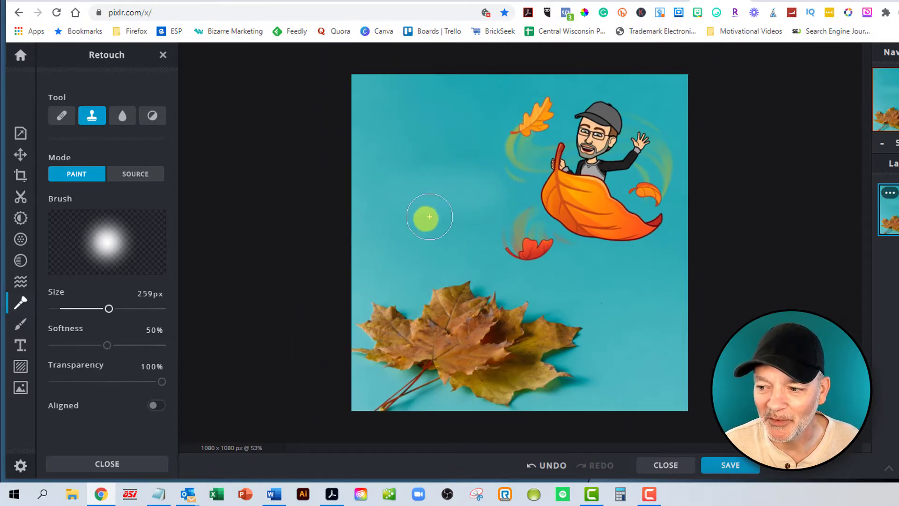
{"action": "left_click", "coordinate": [21, 210]}
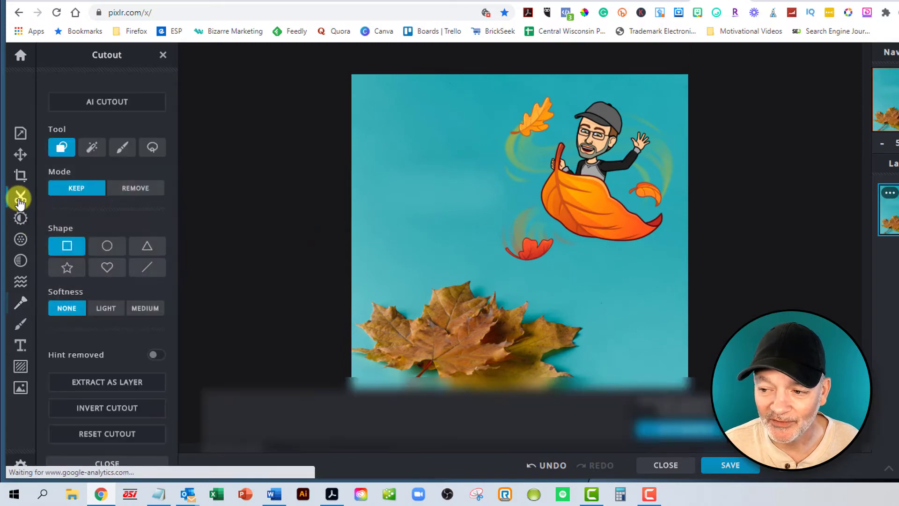
{"action": "left_click", "coordinate": [127, 190]}
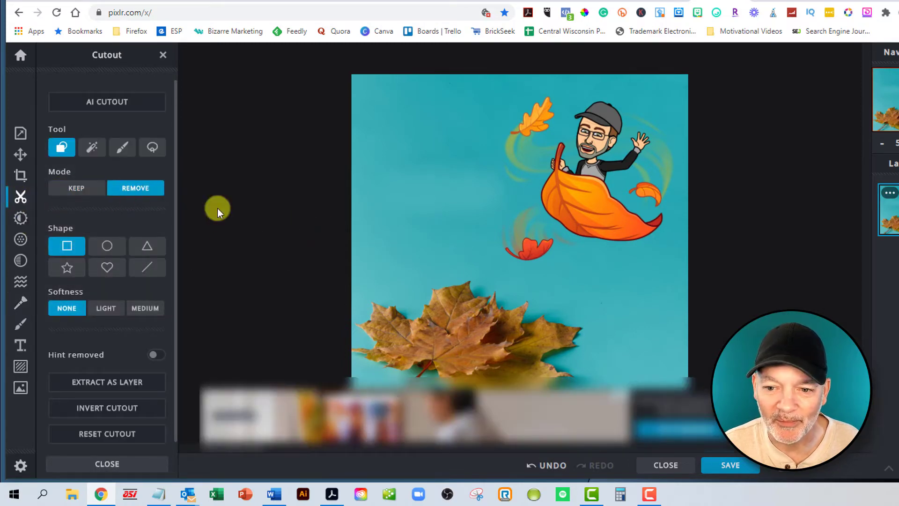
{"action": "left_click_drag", "start_coordinate": [390, 155], "coordinate": [485, 257]}
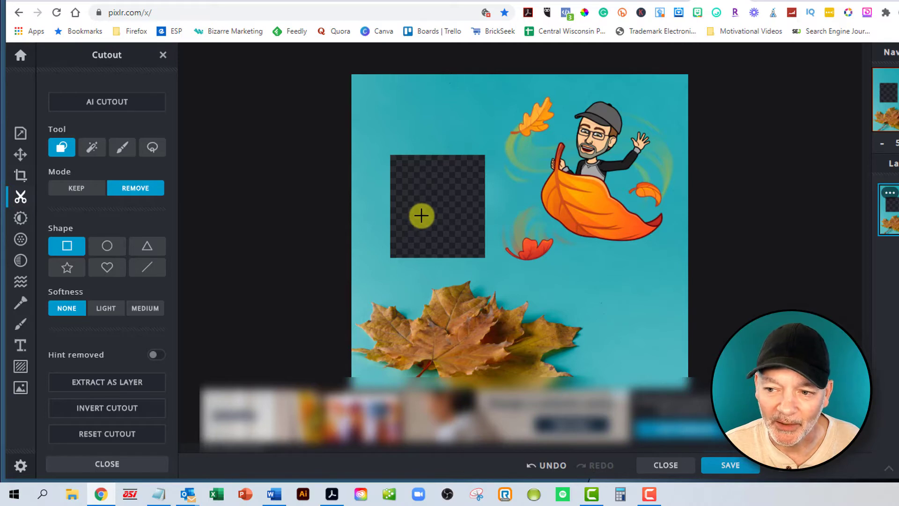
Step: Search the stock images for "cookie" and add the half-visible cookie on a grey background as a layer in the current document
{"action": "left_click", "coordinate": [24, 391]}
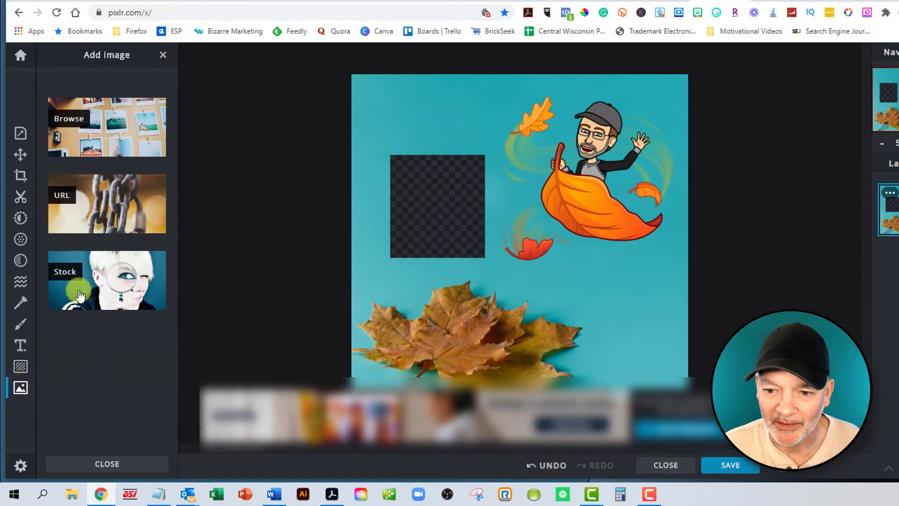
{"action": "left_click", "coordinate": [111, 280]}
{"action": "scroll", "coordinate": [479, 283], "scroll_direction": "down", "scroll_amount": 4}
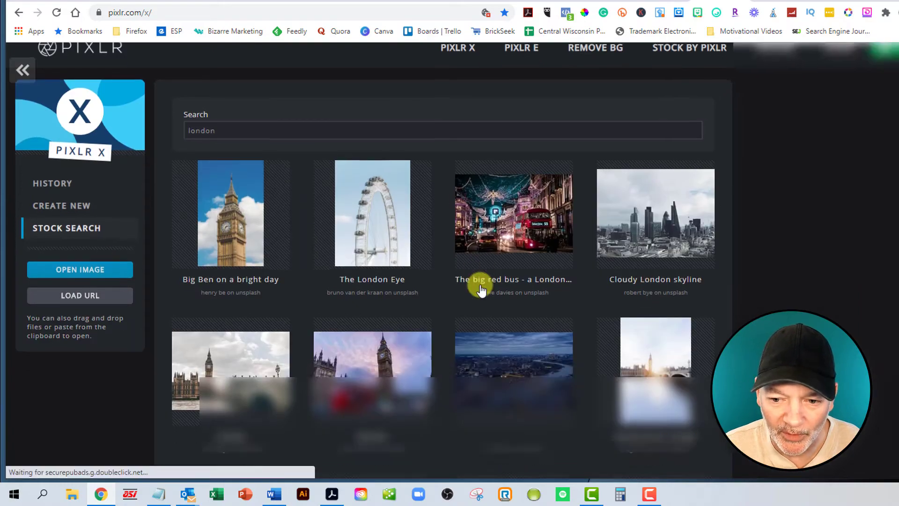
{"action": "scroll", "coordinate": [245, 185], "scroll_direction": "up", "scroll_amount": 4}
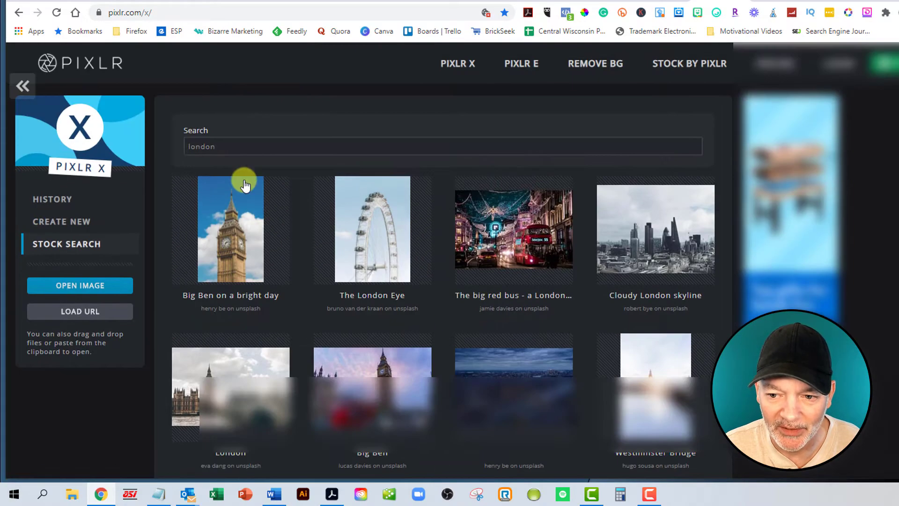
{"action": "double_click", "coordinate": [220, 154]}
{"action": "type", "text": "cooki"}
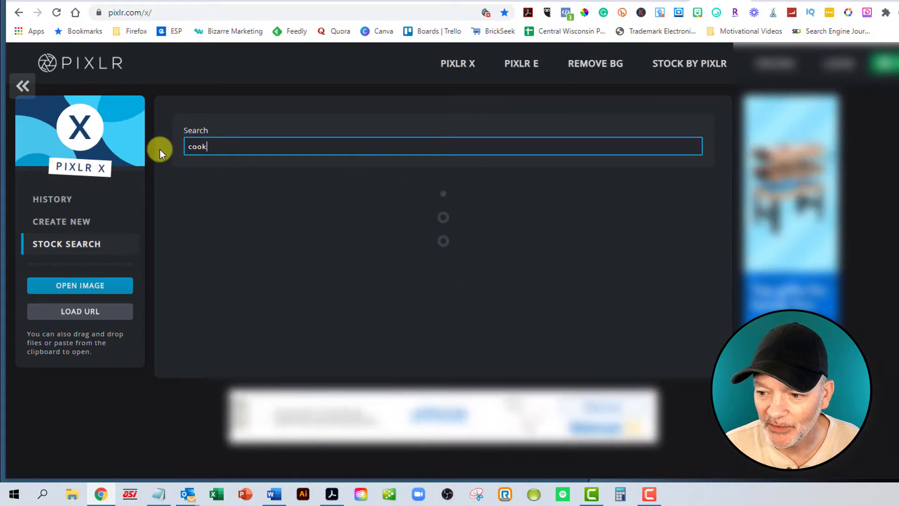
{"action": "type", "text": "c"}
{"action": "type", "text": "ookie"}
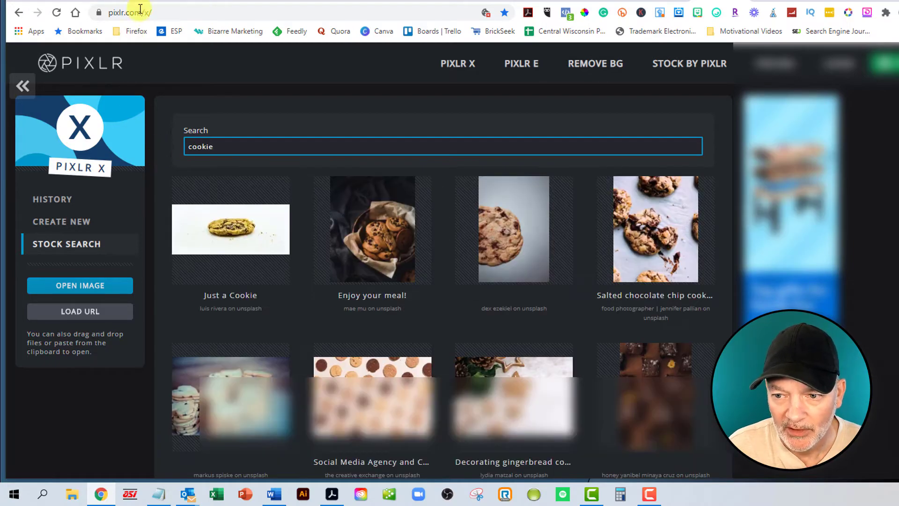
{"action": "left_click", "coordinate": [499, 251]}
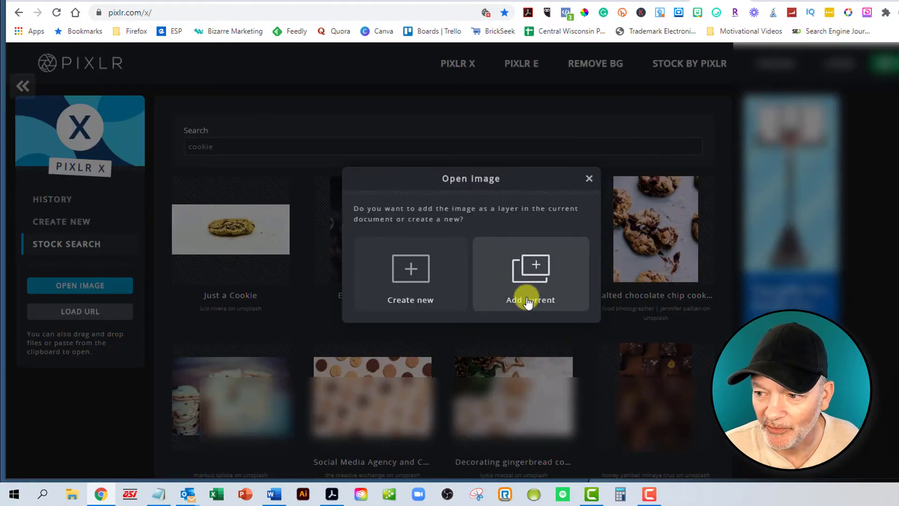
{"action": "left_click", "coordinate": [538, 265]}
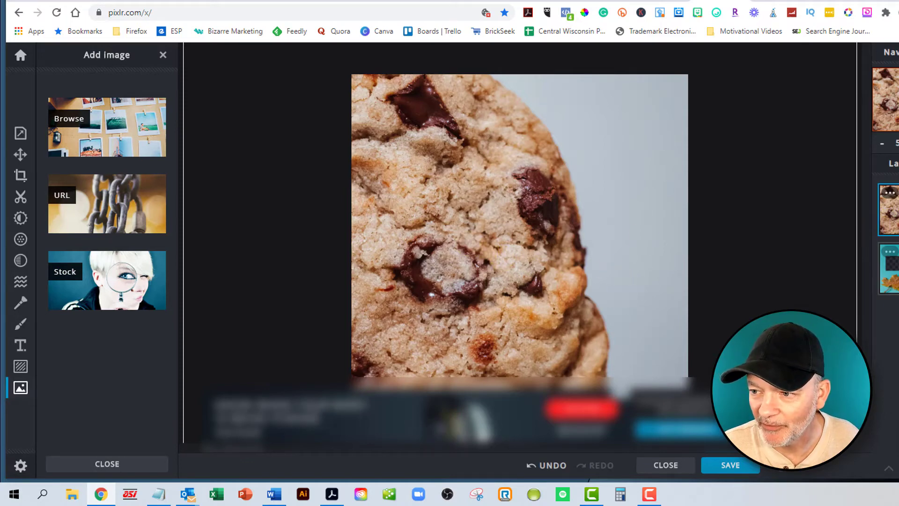
Step: Place the leaf image layer above the cookie layer and scale it down slightly
{"action": "left_click", "coordinate": [889, 255]}
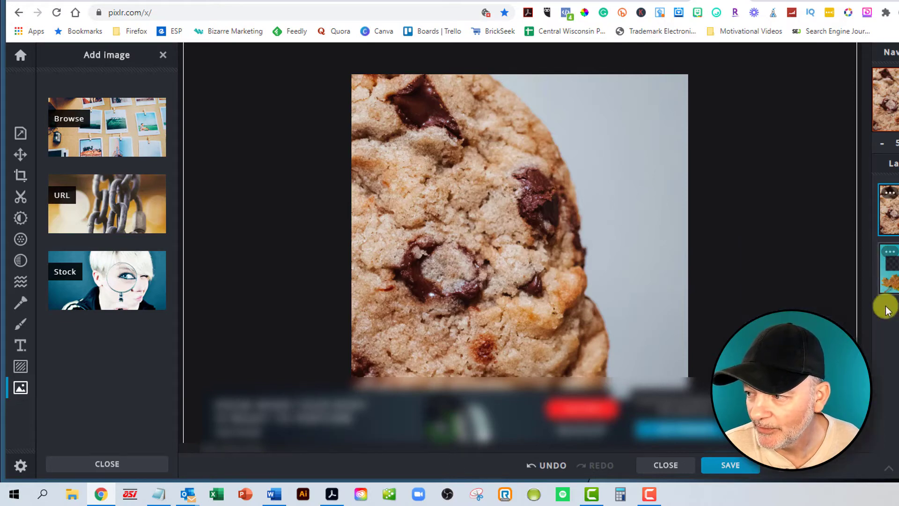
{"action": "left_click_drag", "start_coordinate": [885, 304], "coordinate": [882, 220]}
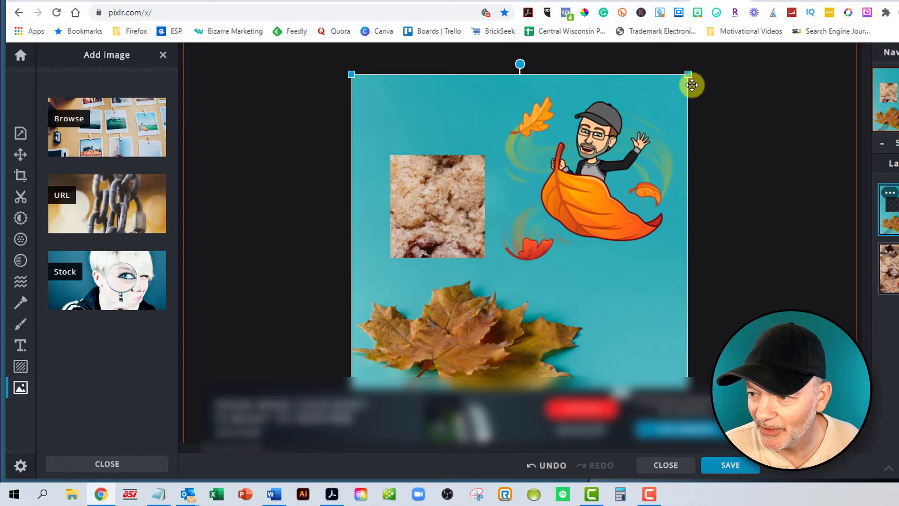
{"action": "left_click_drag", "start_coordinate": [688, 75], "coordinate": [656, 234]}
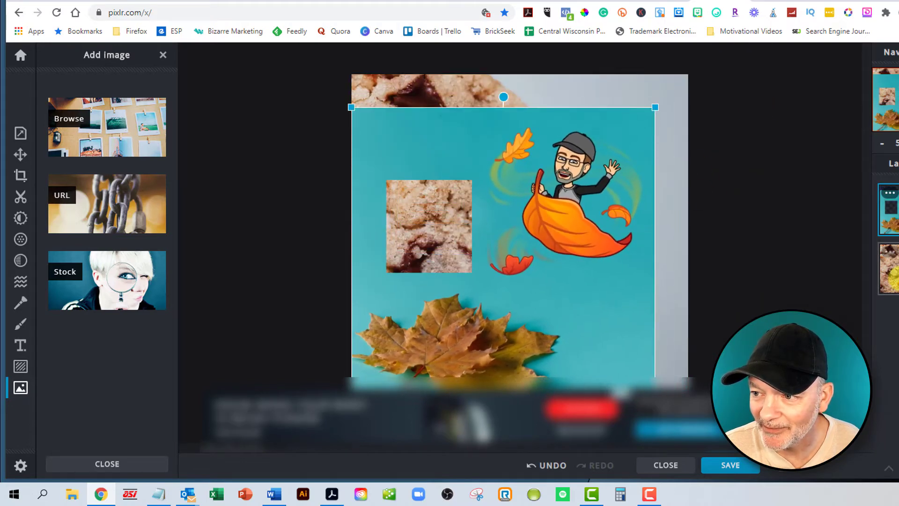
Step: Scale down the cookie layer and reposition it so a chocolate chip shows through the square hole
{"action": "left_click", "coordinate": [684, 94]}
{"action": "scroll", "coordinate": [653, 152], "scroll_direction": "down", "scroll_amount": 5}
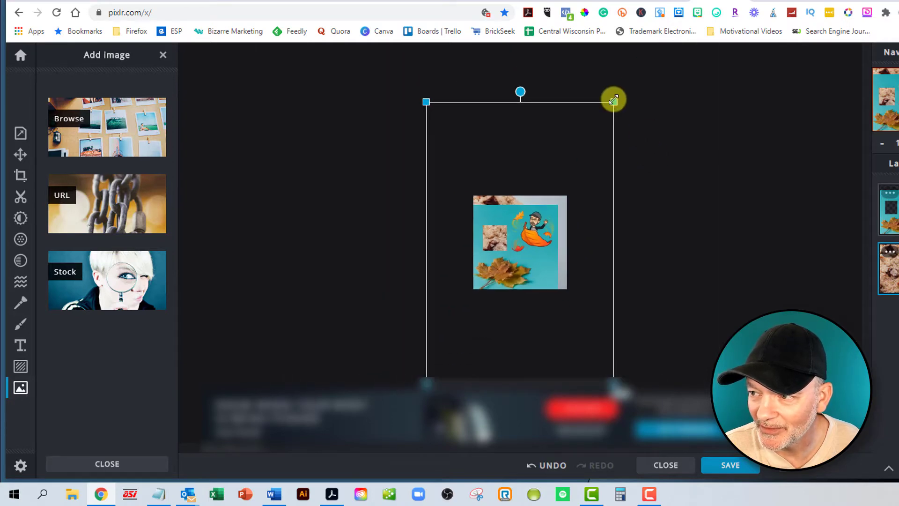
{"action": "left_click_drag", "start_coordinate": [613, 101], "coordinate": [554, 222]}
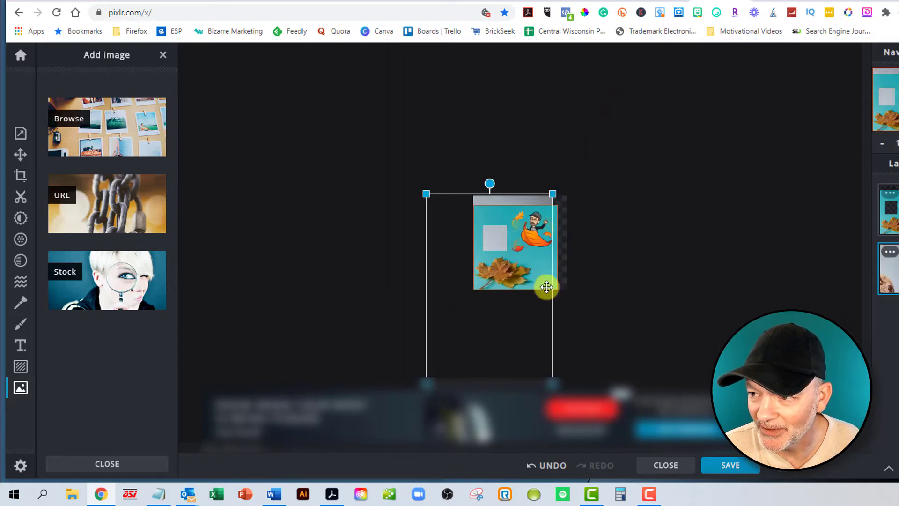
{"action": "scroll", "coordinate": [546, 286], "scroll_direction": "up", "scroll_amount": 5}
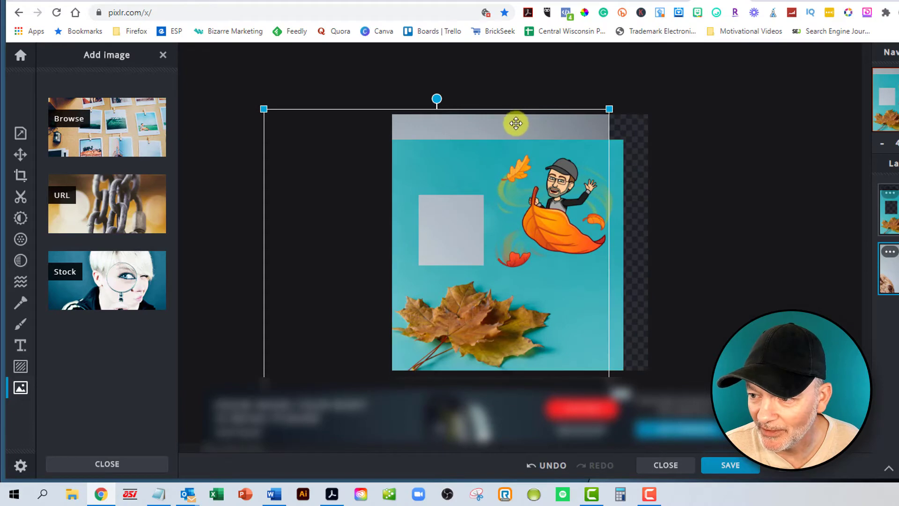
{"action": "left_click_drag", "start_coordinate": [515, 122], "coordinate": [583, 45]}
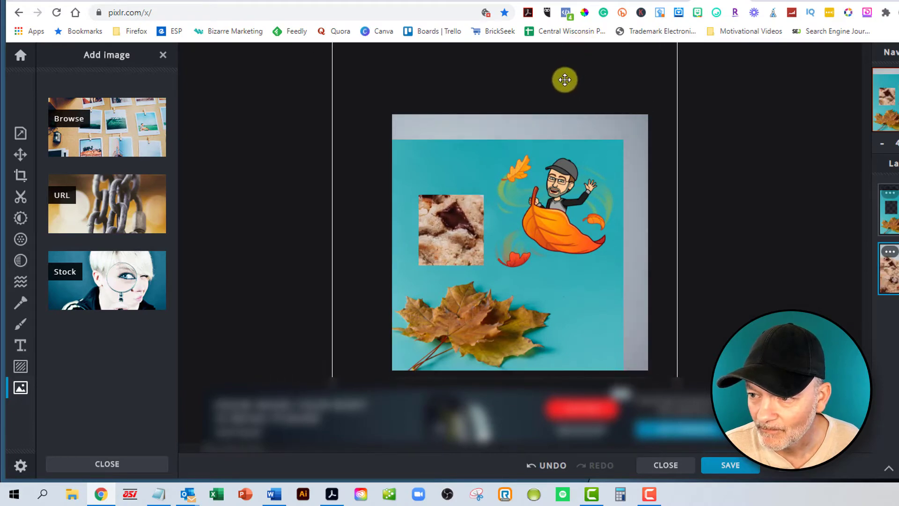
Step: Enlarge the leaf image layer so it covers the whole canvas again
{"action": "scroll", "coordinate": [570, 281], "scroll_direction": "down", "scroll_amount": 3}
{"action": "scroll", "coordinate": [498, 354], "scroll_direction": "down", "scroll_amount": 1}
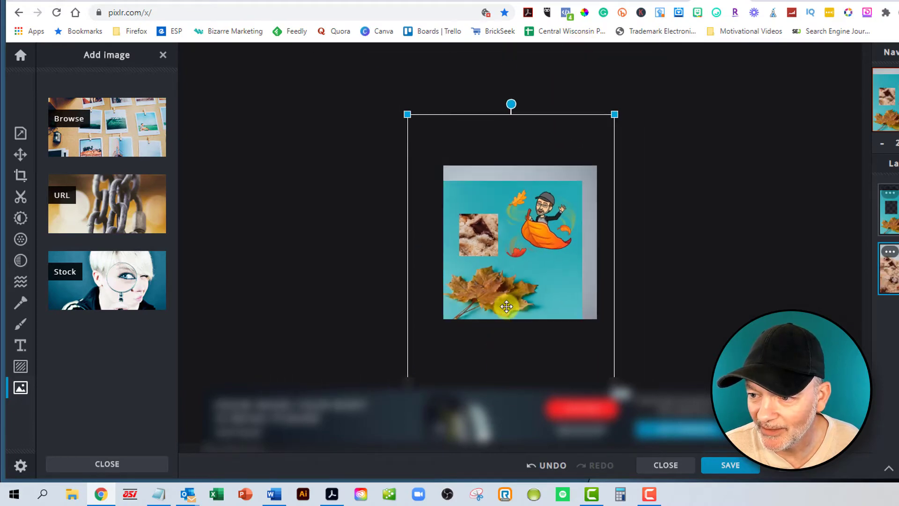
{"action": "left_click", "coordinate": [562, 266]}
{"action": "left_click_drag", "start_coordinate": [582, 183], "coordinate": [598, 166]}
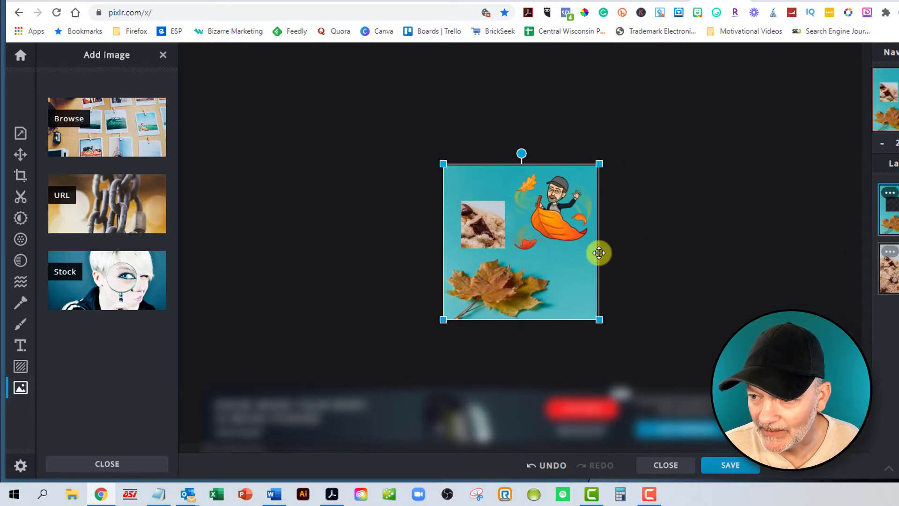
{"action": "scroll", "coordinate": [634, 279], "scroll_direction": "down", "scroll_amount": 1}
{"action": "scroll", "coordinate": [634, 279], "scroll_direction": "up", "scroll_amount": 2}
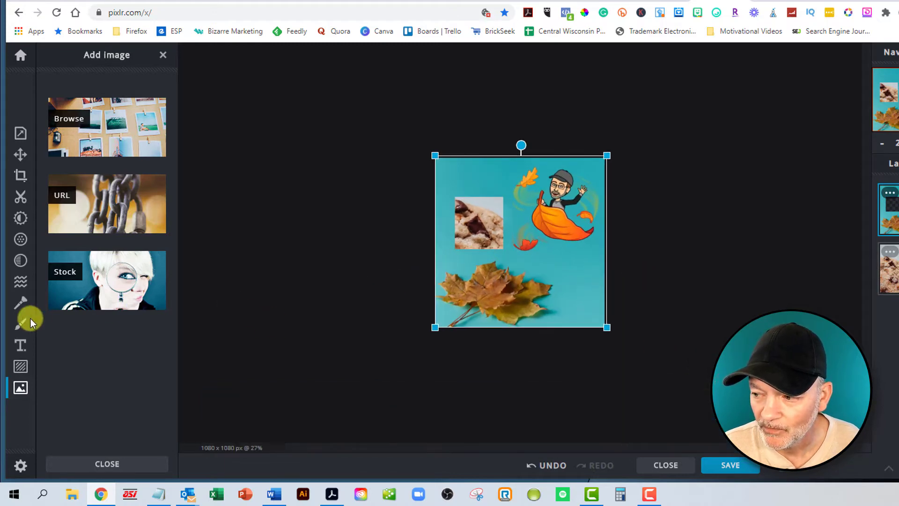
Step: Crop the image to a 630 × 611 px area around the cartoon character riding the leaf
{"action": "left_click", "coordinate": [20, 174]}
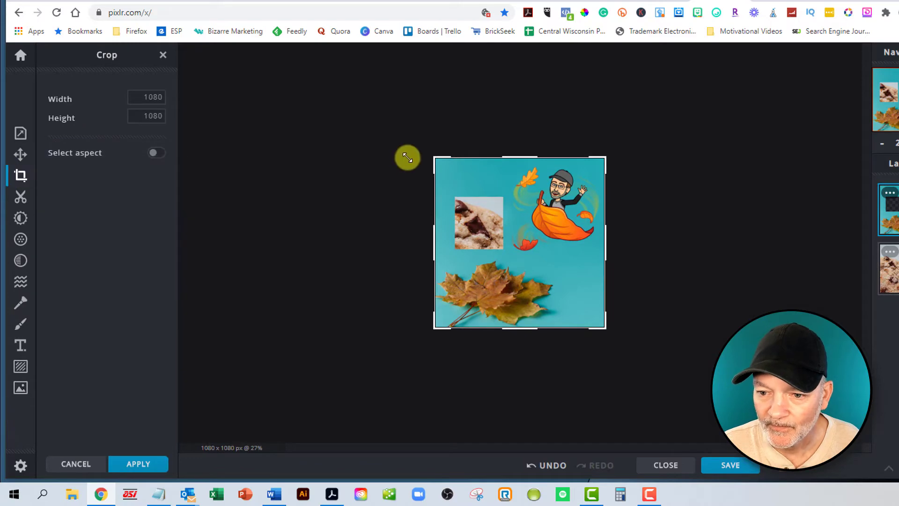
{"action": "scroll", "coordinate": [442, 159], "scroll_direction": "up", "scroll_amount": 3}
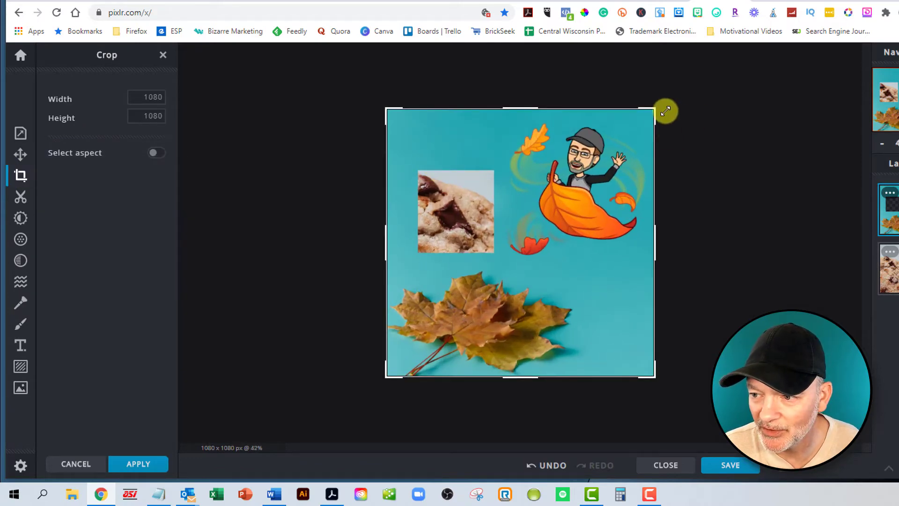
{"action": "left_click_drag", "start_coordinate": [655, 111], "coordinate": [582, 261]}
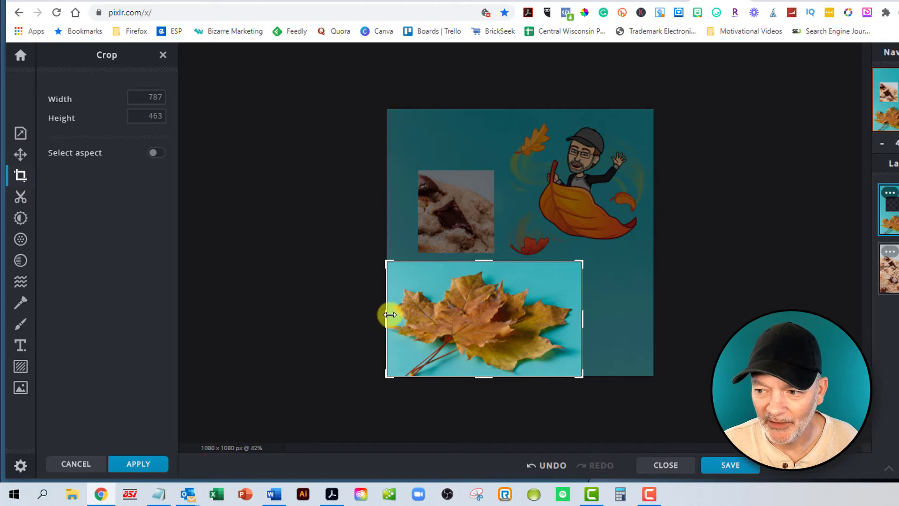
{"action": "left_click_drag", "start_coordinate": [389, 314], "coordinate": [450, 316]}
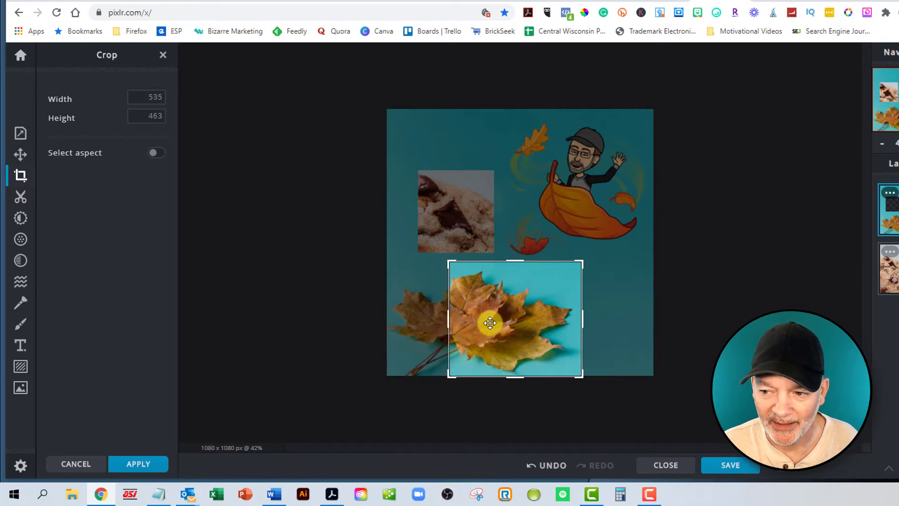
{"action": "left_click_drag", "start_coordinate": [499, 302], "coordinate": [567, 154]}
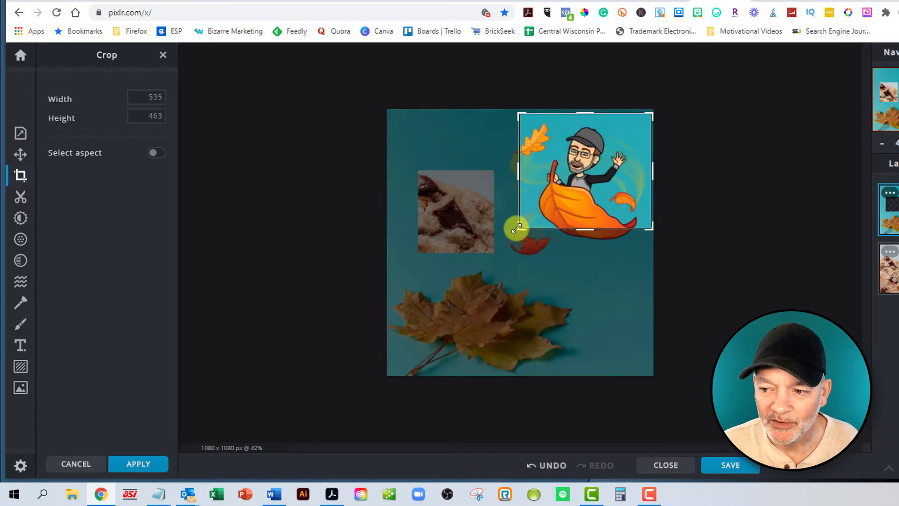
{"action": "left_click_drag", "start_coordinate": [512, 242], "coordinate": [489, 276]}
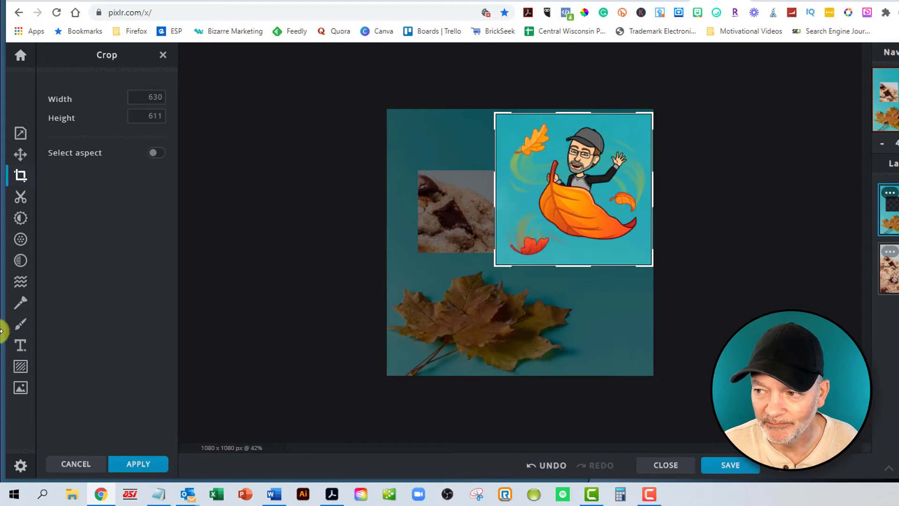
Step: Draw a white zigzag stroke across the orange leaf with the 40 px brush
{"action": "left_click", "coordinate": [27, 326]}
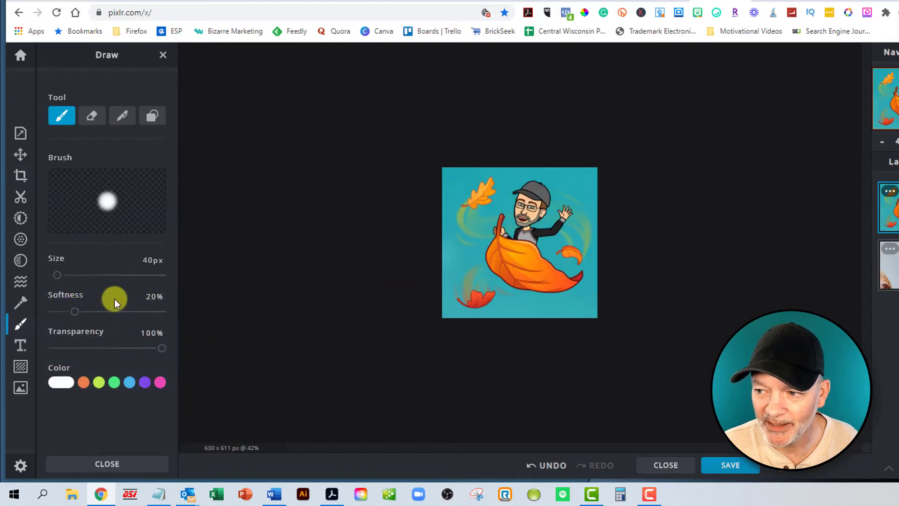
{"action": "scroll", "coordinate": [438, 206], "scroll_direction": "up", "scroll_amount": 2}
{"action": "mouse_move", "coordinate": [438, 206]}
{"action": "left_mouse_down"}
{"action": "mouse_move", "coordinate": [547, 259]}
{"action": "mouse_move", "coordinate": [555, 279]}
{"action": "mouse_move", "coordinate": [515, 300]}
{"action": "left_mouse_up"}
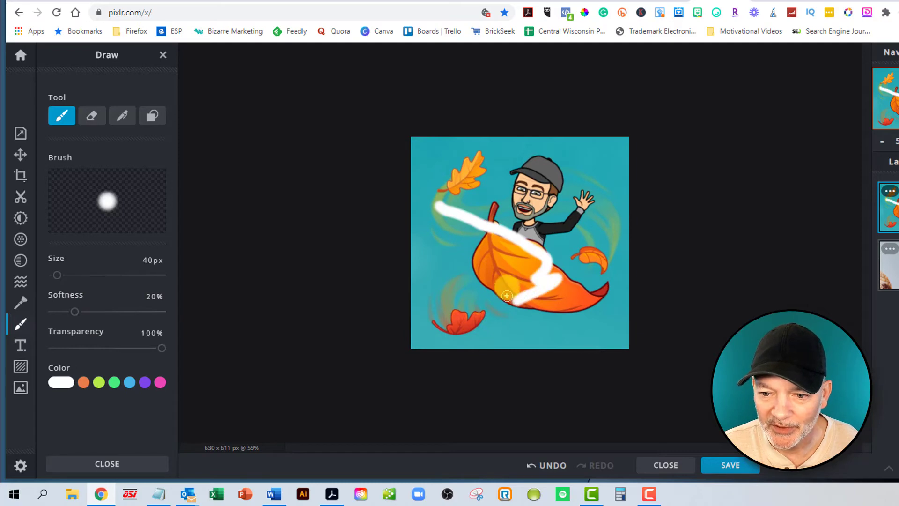
Step: Preview the Clementine and Apple color effects and choose the blue-tinted effect listed after Apple
{"action": "left_click", "coordinate": [18, 260]}
{"action": "left_click", "coordinate": [140, 273]}
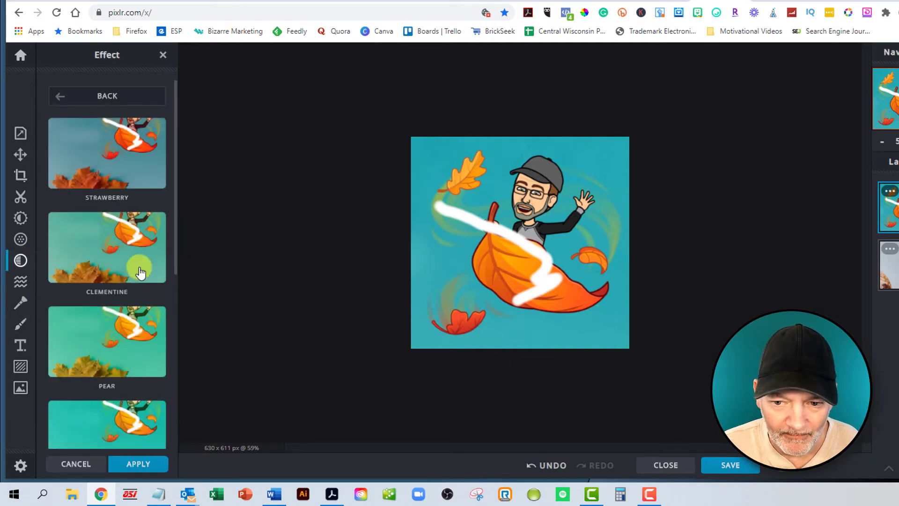
{"action": "left_click", "coordinate": [115, 256]}
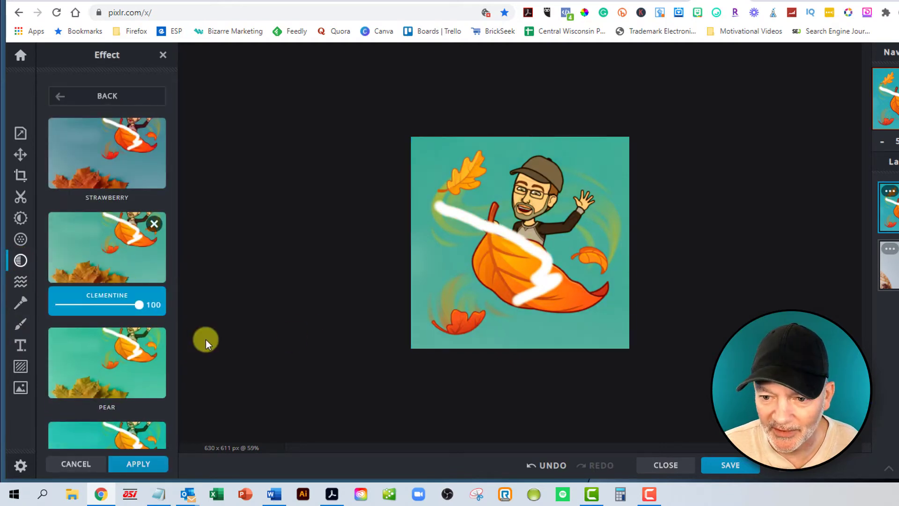
{"action": "scroll", "coordinate": [119, 325], "scroll_direction": "down", "scroll_amount": 3}
{"action": "left_click", "coordinate": [117, 358]}
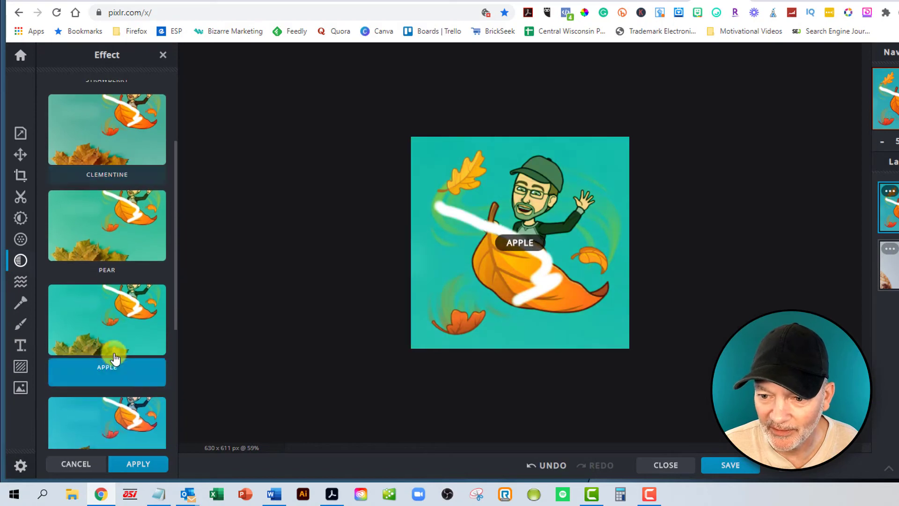
{"action": "left_click", "coordinate": [102, 426]}
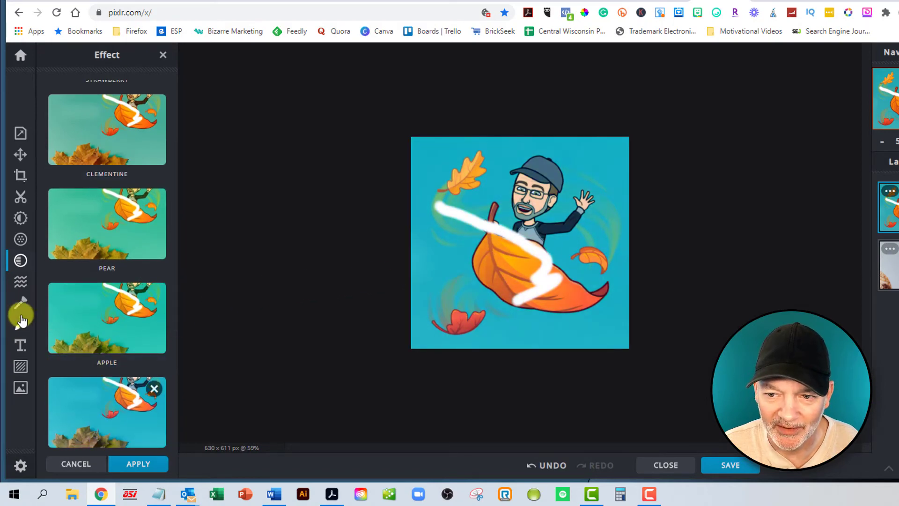
Step: Try the Blur and Smooth filters, returning both to 0
{"action": "left_click", "coordinate": [20, 239]}
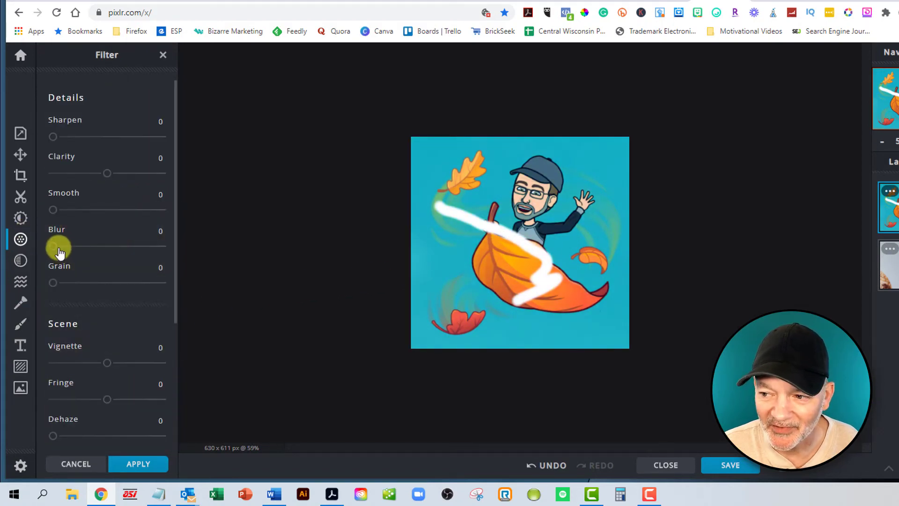
{"action": "mouse_move", "coordinate": [53, 247]}
{"action": "left_mouse_down"}
{"action": "mouse_move", "coordinate": [133, 247]}
{"action": "mouse_move", "coordinate": [44, 247]}
{"action": "left_mouse_up"}
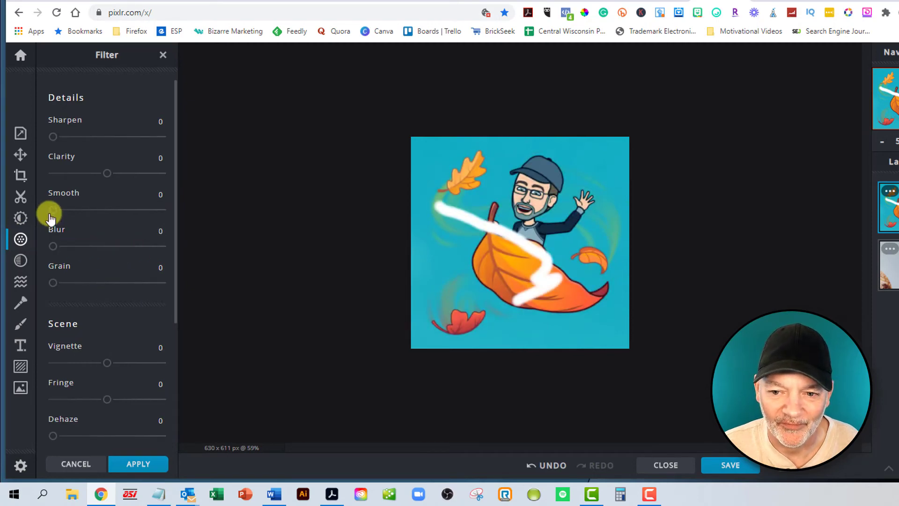
{"action": "left_click_drag", "start_coordinate": [53, 210], "coordinate": [20, 208]}
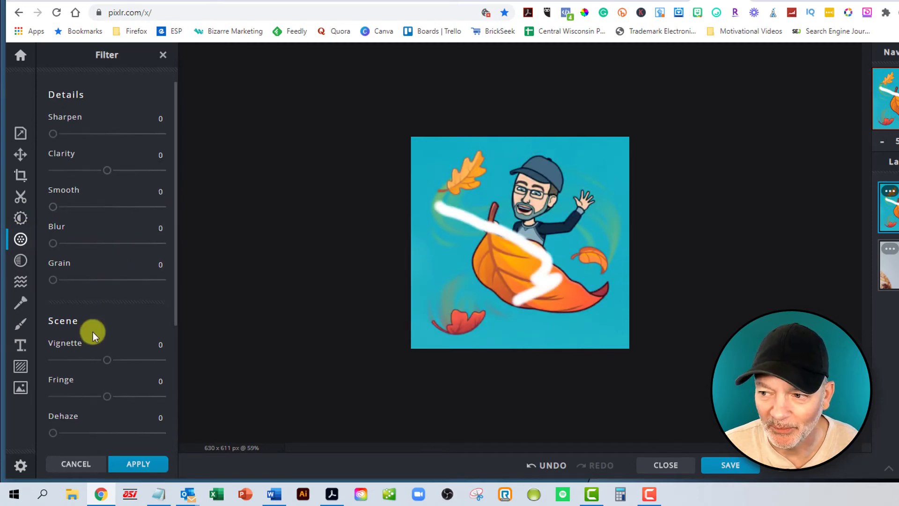
{"action": "scroll", "coordinate": [92, 332], "scroll_direction": "down", "scroll_amount": 1}
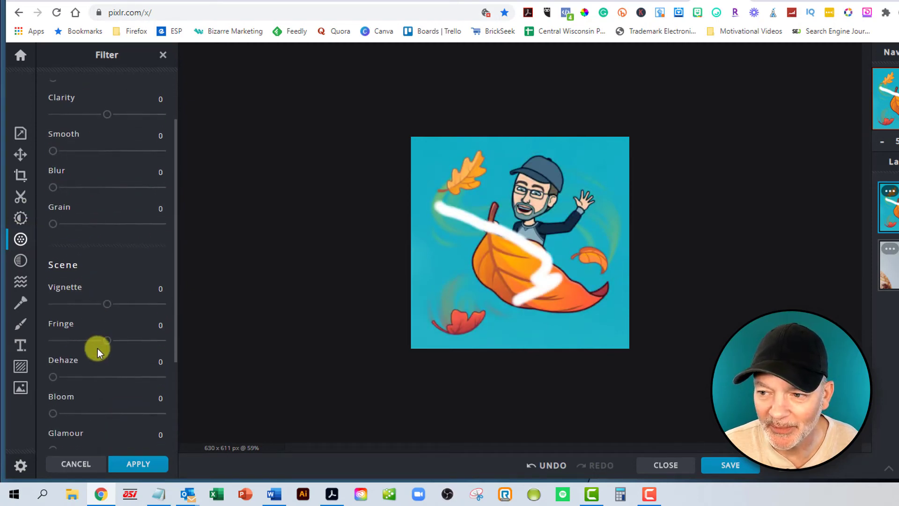
Step: Set the image's hue adjustment to 51, turning the background violet-blue and the leaves green
{"action": "left_click", "coordinate": [22, 219]}
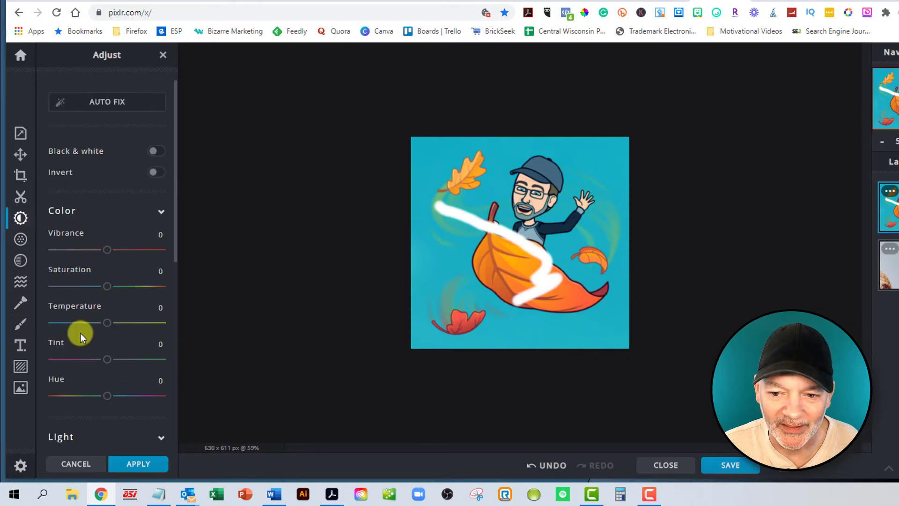
{"action": "left_click", "coordinate": [77, 396]}
{"action": "left_click_drag", "start_coordinate": [78, 402], "coordinate": [122, 401]}
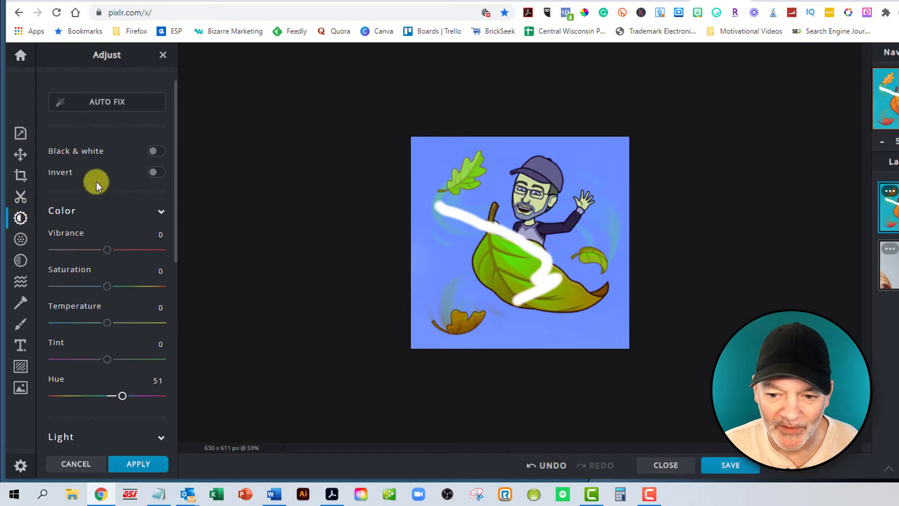
{"action": "scroll", "coordinate": [475, 223], "scroll_direction": "up", "scroll_amount": 2}
{"action": "scroll", "coordinate": [426, 252], "scroll_direction": "down", "scroll_amount": 2}
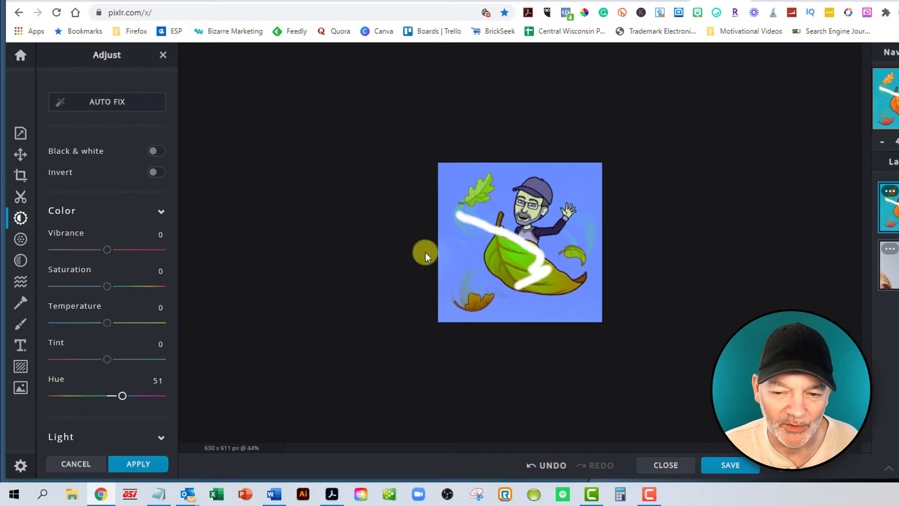
{"action": "scroll", "coordinate": [432, 251], "scroll_direction": "up", "scroll_amount": 3}
{"action": "scroll", "coordinate": [395, 237], "scroll_direction": "down", "scroll_amount": 2}
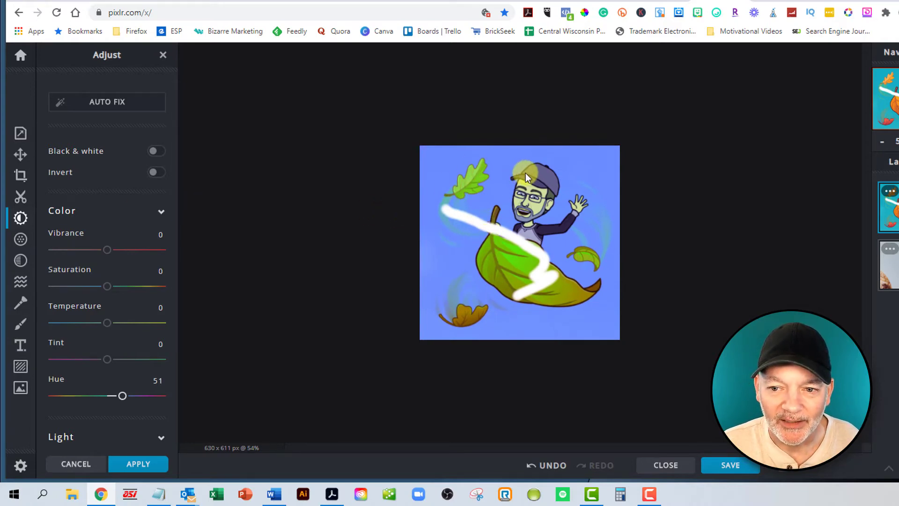
{"action": "scroll", "coordinate": [532, 173], "scroll_direction": "up", "scroll_amount": 2}
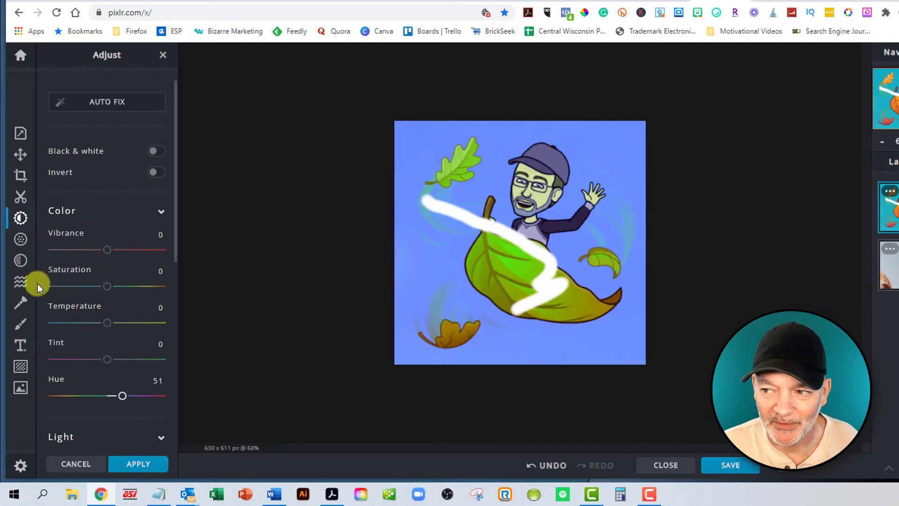
Step: Activate the clone stamp in Source mode and sample the cartoon character's cap as the clone source
{"action": "left_click", "coordinate": [28, 298]}
{"action": "left_click", "coordinate": [92, 116]}
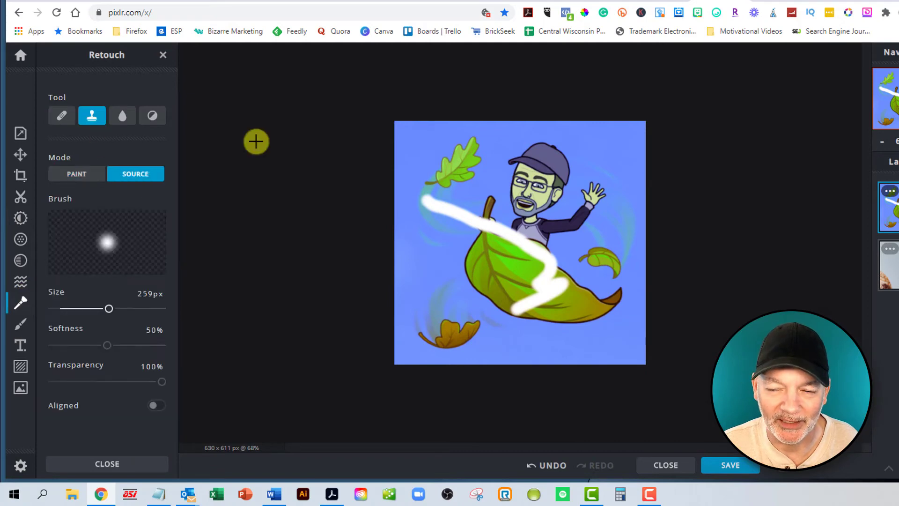
{"action": "left_click", "coordinate": [536, 150]}
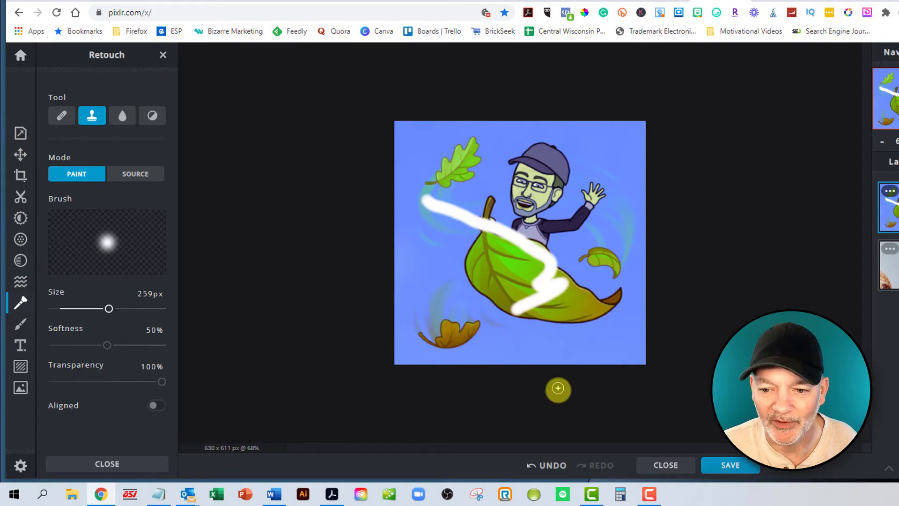
Step: Close the edited image and browse the recently edited images in the history
{"action": "left_click", "coordinate": [670, 468]}
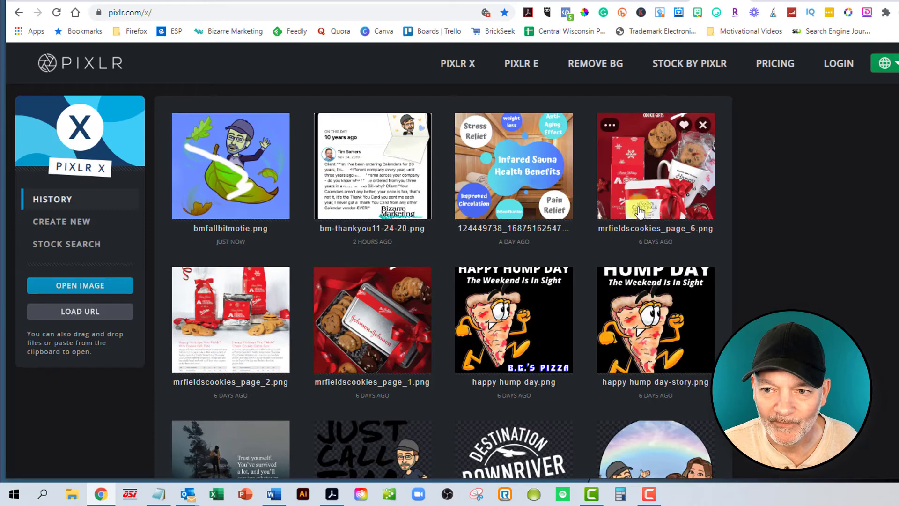
{"action": "scroll", "coordinate": [328, 271], "scroll_direction": "down", "scroll_amount": 1}
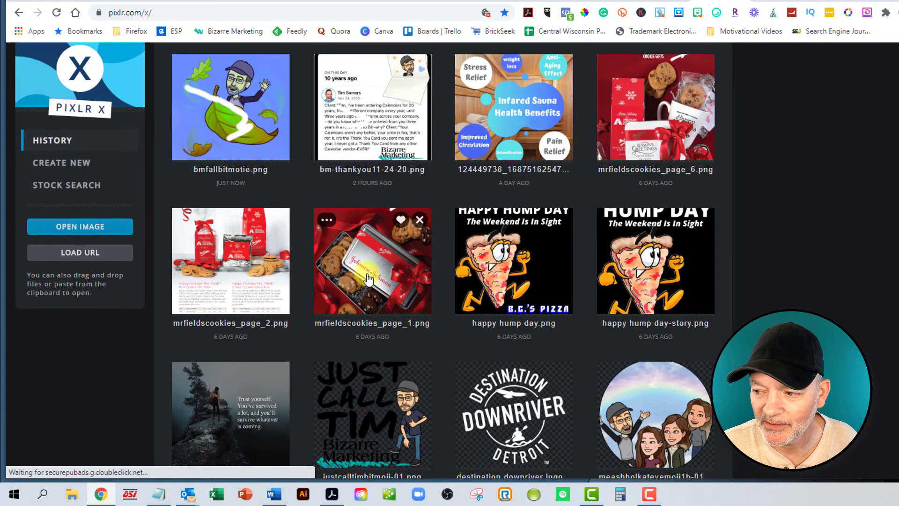
Step: Open mrfieldscookies_page_1.png from the history and clone plain red ribbon over the "Mrs." lettering on the tin's central ribbon
{"action": "left_click", "coordinate": [360, 271]}
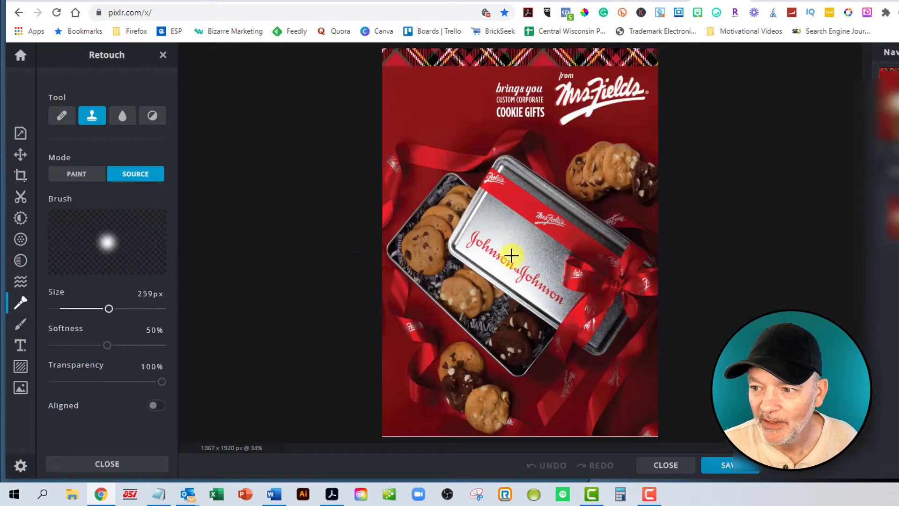
{"action": "scroll", "coordinate": [549, 231], "scroll_direction": "up", "scroll_amount": 1}
{"action": "scroll", "coordinate": [549, 231], "scroll_direction": "up", "scroll_amount": 5}
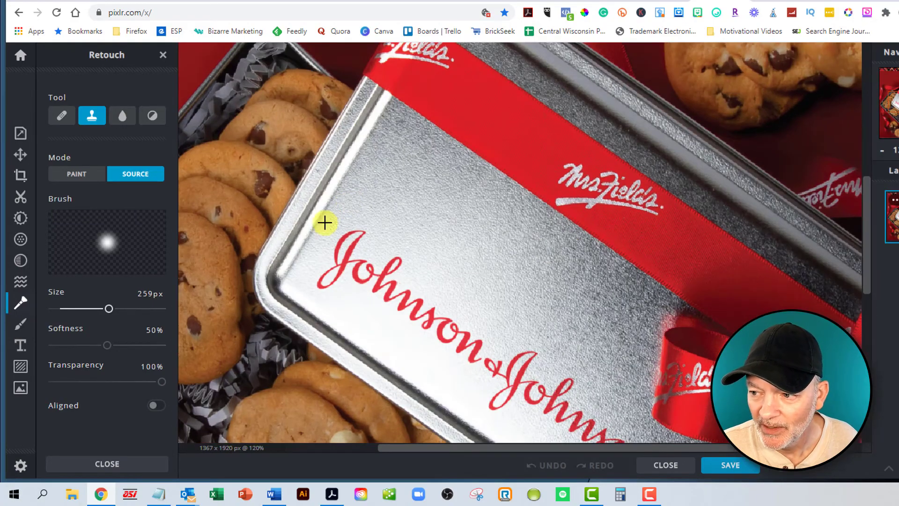
{"action": "scroll", "coordinate": [543, 202], "scroll_direction": "up", "scroll_amount": 2}
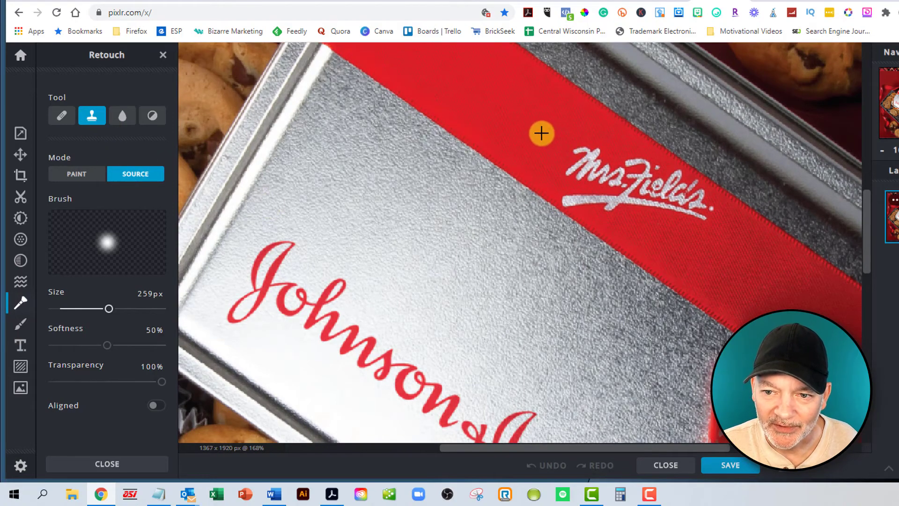
{"action": "left_click", "coordinate": [542, 133]}
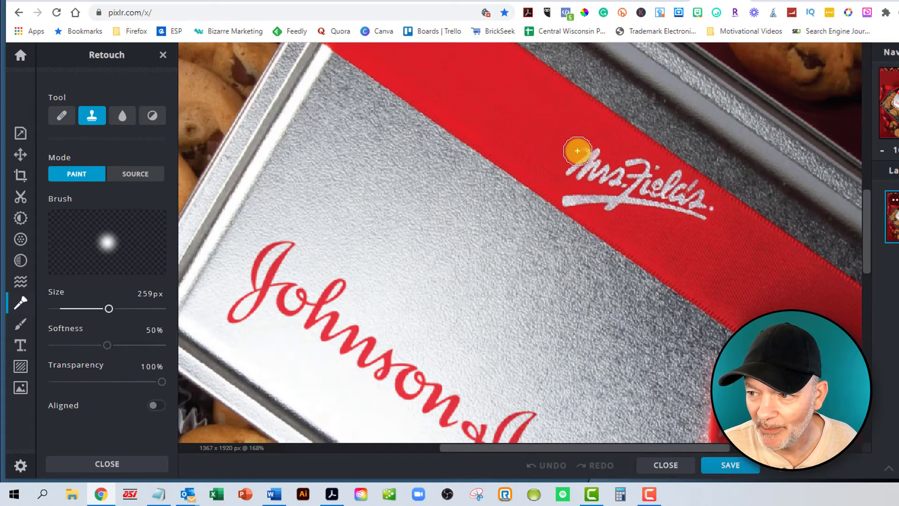
{"action": "mouse_move", "coordinate": [577, 151]}
{"action": "left_mouse_down"}
{"action": "mouse_move", "coordinate": [571, 179]}
{"action": "mouse_move", "coordinate": [603, 172]}
{"action": "mouse_move", "coordinate": [593, 173]}
{"action": "mouse_move", "coordinate": [594, 184]}
{"action": "mouse_move", "coordinate": [611, 172]}
{"action": "mouse_move", "coordinate": [621, 186]}
{"action": "mouse_move", "coordinate": [578, 192]}
{"action": "mouse_move", "coordinate": [613, 202]}
{"action": "mouse_move", "coordinate": [573, 195]}
{"action": "mouse_move", "coordinate": [580, 193]}
{"action": "mouse_move", "coordinate": [596, 194]}
{"action": "mouse_move", "coordinate": [571, 202]}
{"action": "left_mouse_up"}
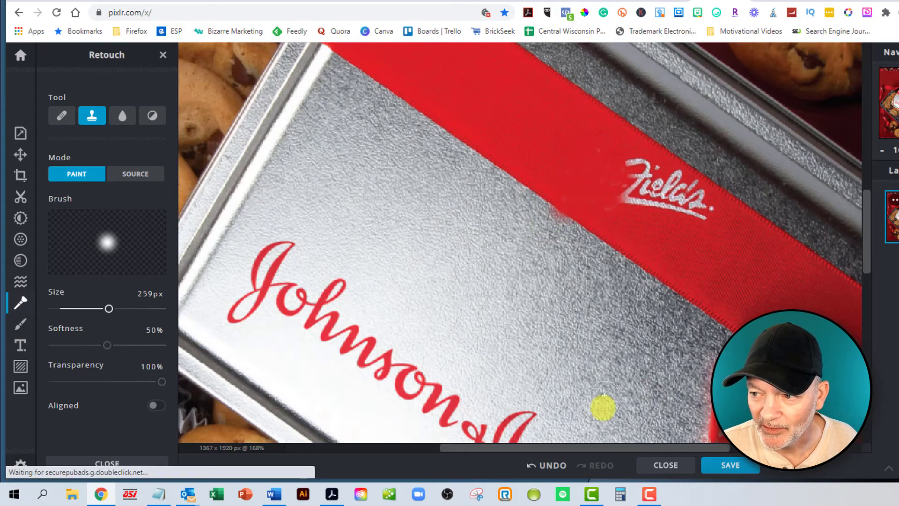
Step: Undo the last clone stroke and cover the leftover white smudges with a 10 px clone brush sampled from the nearby red ribbon
{"action": "left_click", "coordinate": [547, 465]}
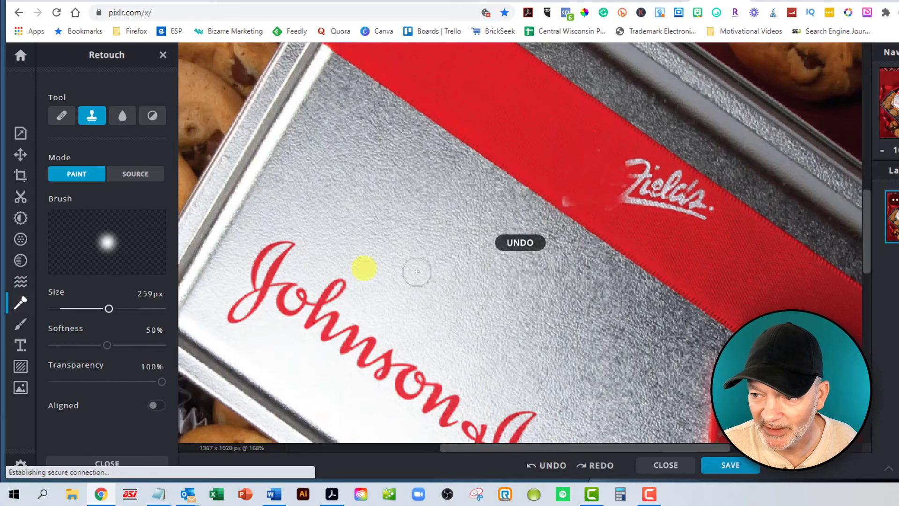
{"action": "left_click", "coordinate": [134, 174]}
{"action": "left_click_drag", "start_coordinate": [109, 308], "coordinate": [95, 309]}
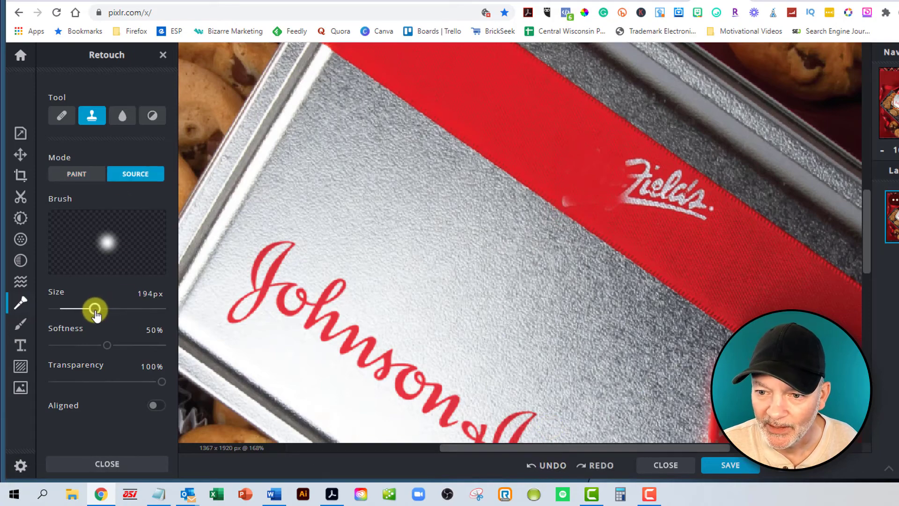
{"action": "left_click", "coordinate": [555, 191]}
{"action": "left_click_drag", "start_coordinate": [94, 309], "coordinate": [66, 311]}
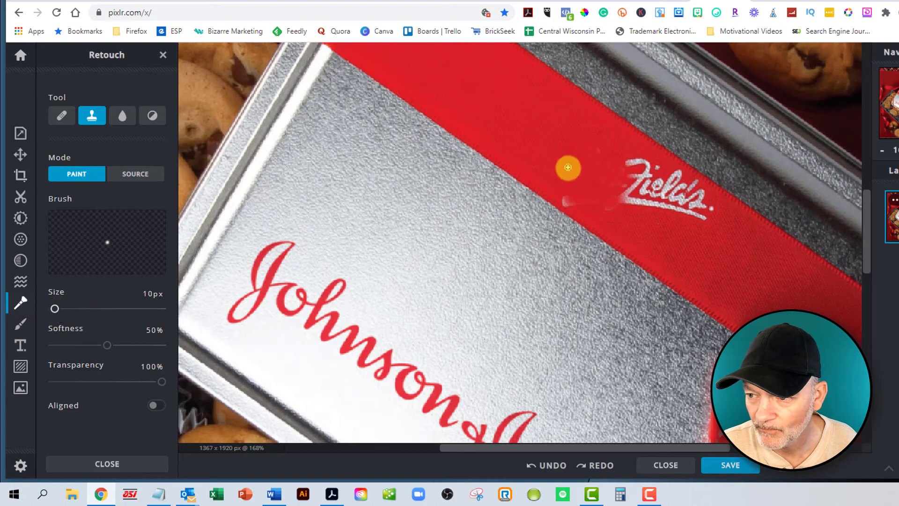
{"action": "left_click", "coordinate": [138, 175]}
{"action": "left_click", "coordinate": [554, 191]}
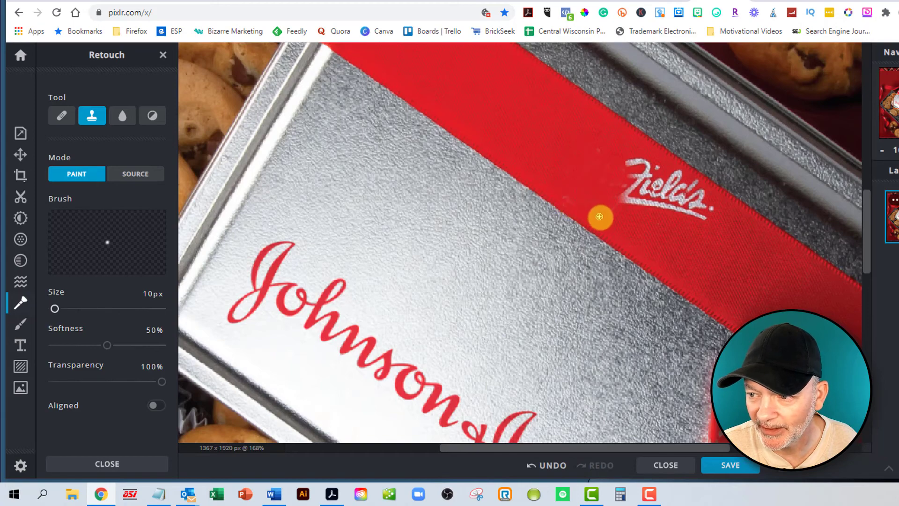
Step: Sample the plain silver lid beside the "J" of "Johnson" as the new clone source
{"action": "scroll", "coordinate": [598, 216], "scroll_direction": "up", "scroll_amount": 5}
{"action": "scroll", "coordinate": [595, 222], "scroll_direction": "up", "scroll_amount": 1}
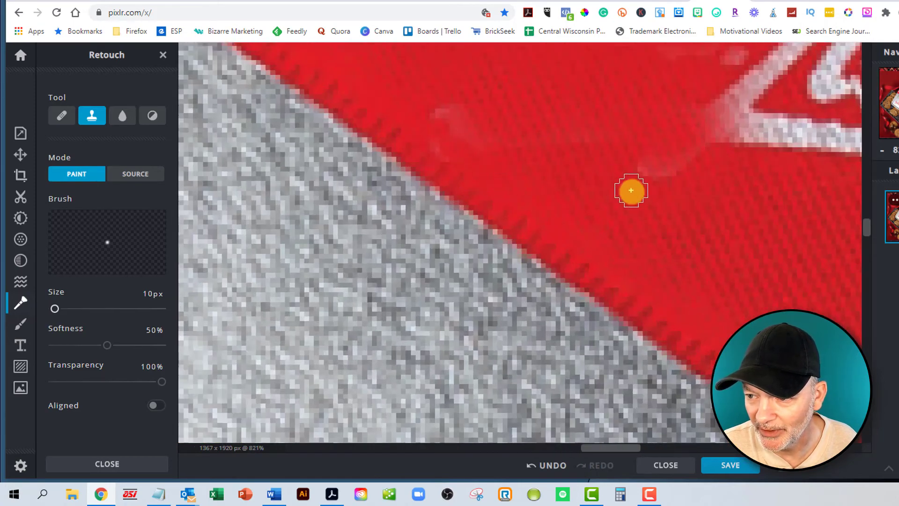
{"action": "scroll", "coordinate": [640, 201], "scroll_direction": "down", "scroll_amount": 2}
{"action": "scroll", "coordinate": [651, 206], "scroll_direction": "down", "scroll_amount": 5}
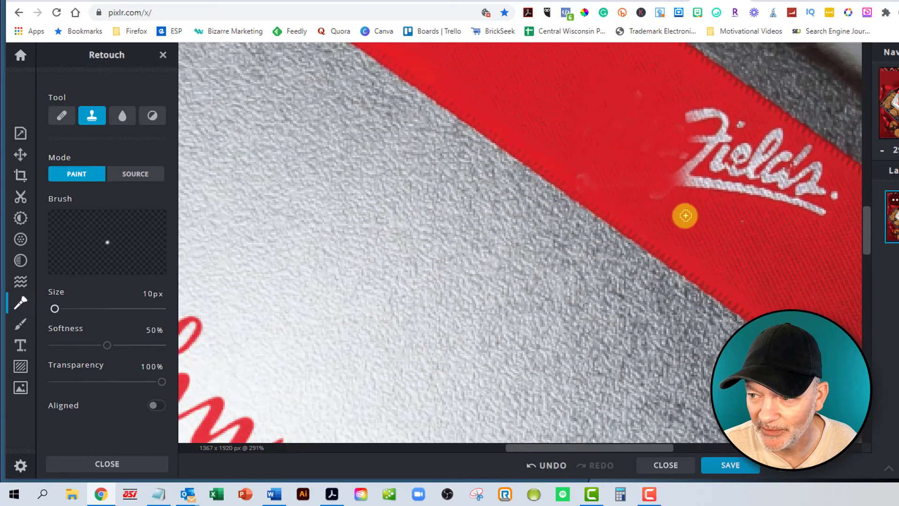
{"action": "scroll", "coordinate": [622, 243], "scroll_direction": "down", "scroll_amount": 3}
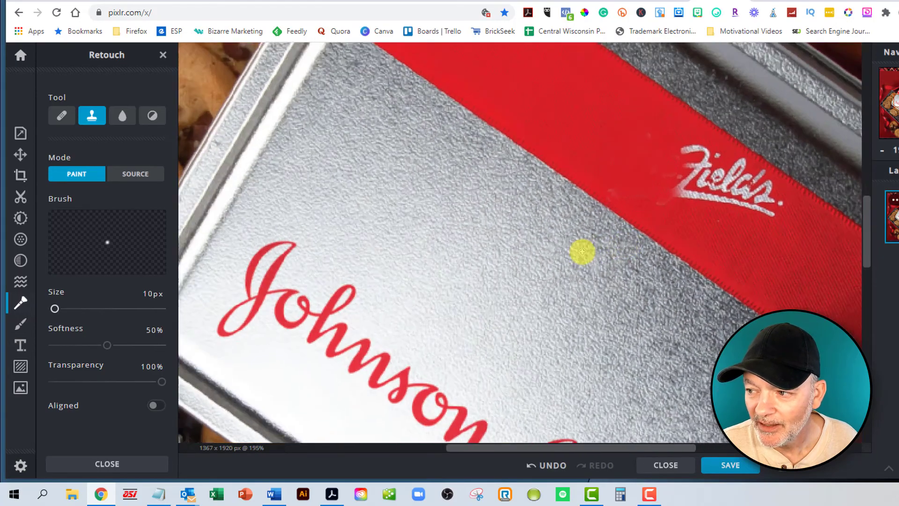
{"action": "scroll", "coordinate": [371, 296], "scroll_direction": "down", "scroll_amount": 1}
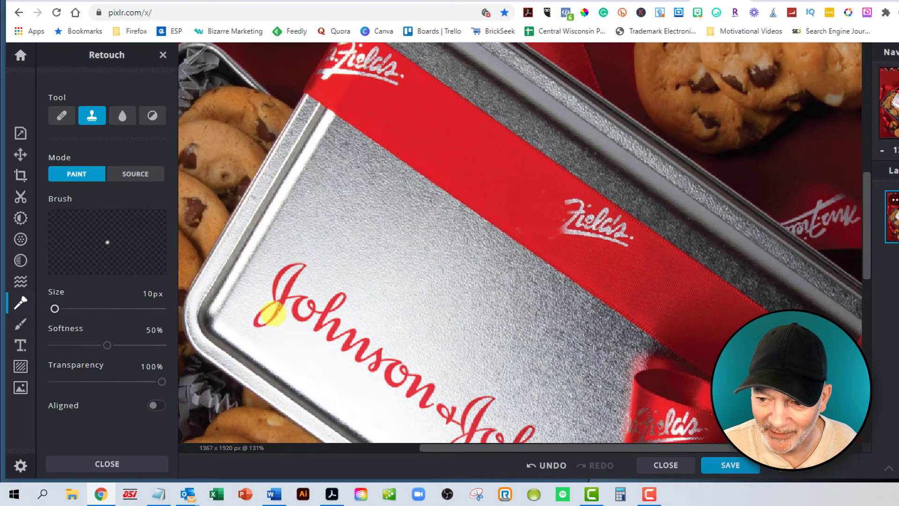
{"action": "left_click", "coordinate": [128, 176]}
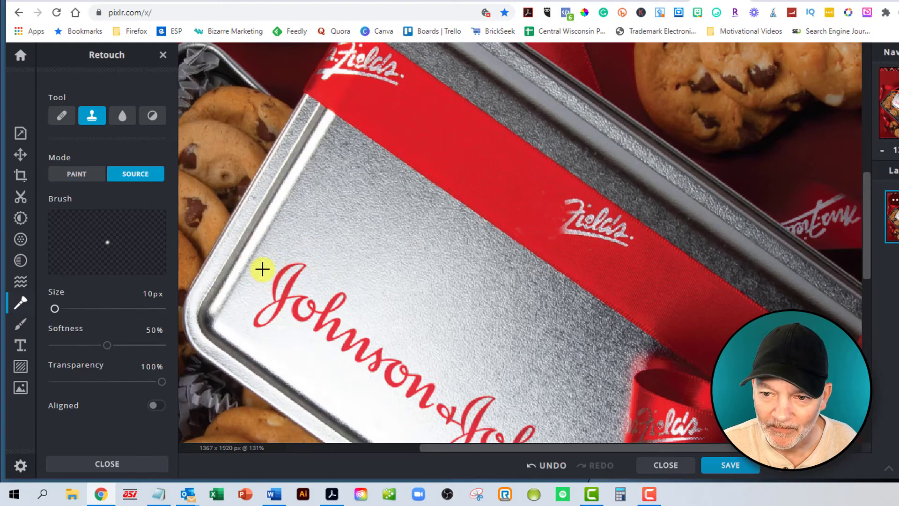
{"action": "left_click", "coordinate": [262, 268]}
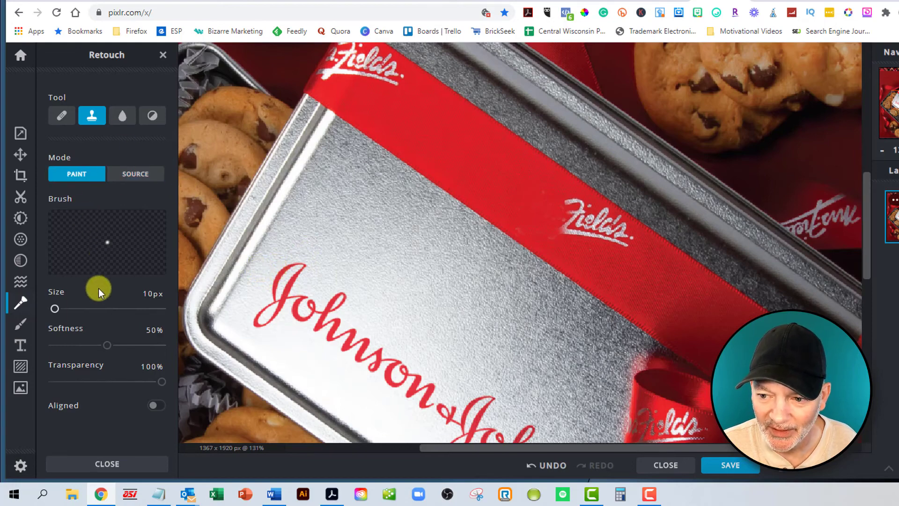
Step: Set the clone brush size to 56 px and paint silver over the upper part of the "J" in "Johnson"
{"action": "left_click_drag", "start_coordinate": [54, 313], "coordinate": [68, 316]}
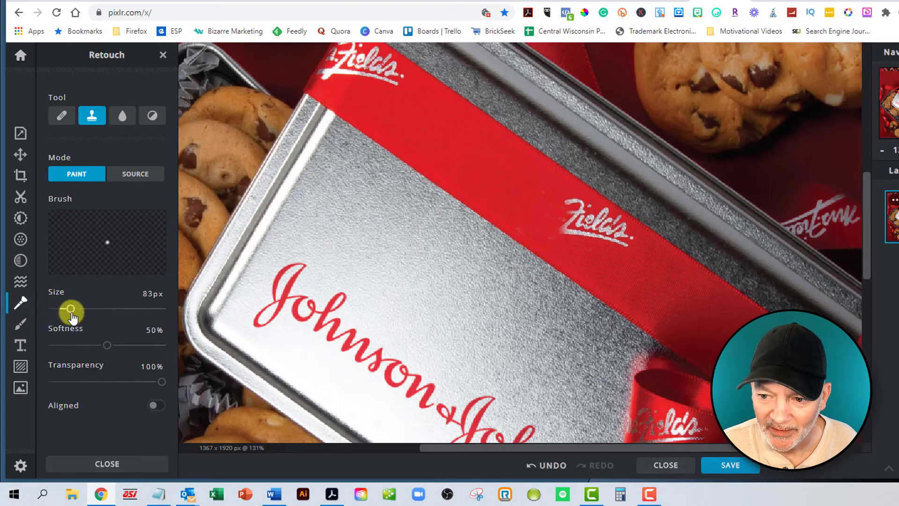
{"action": "left_click", "coordinate": [264, 279]}
{"action": "left_click_drag", "start_coordinate": [265, 276], "coordinate": [240, 284]}
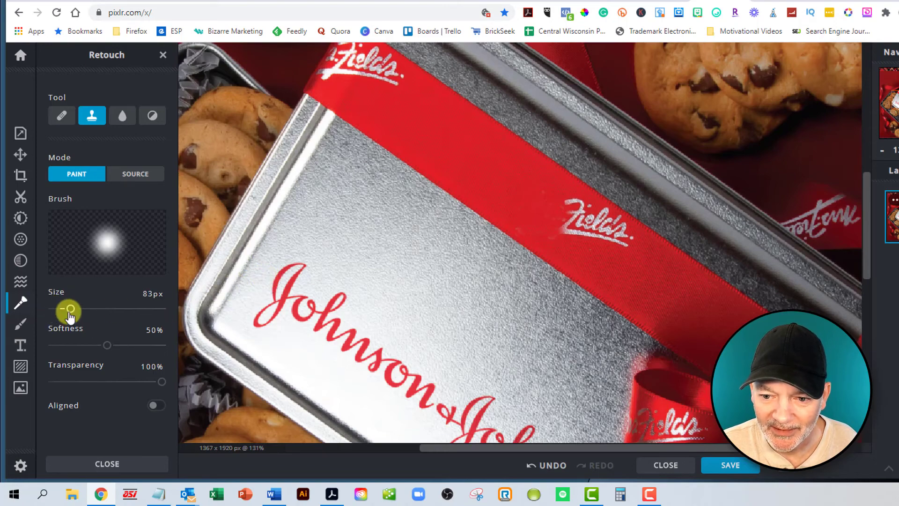
{"action": "left_click", "coordinate": [323, 263]}
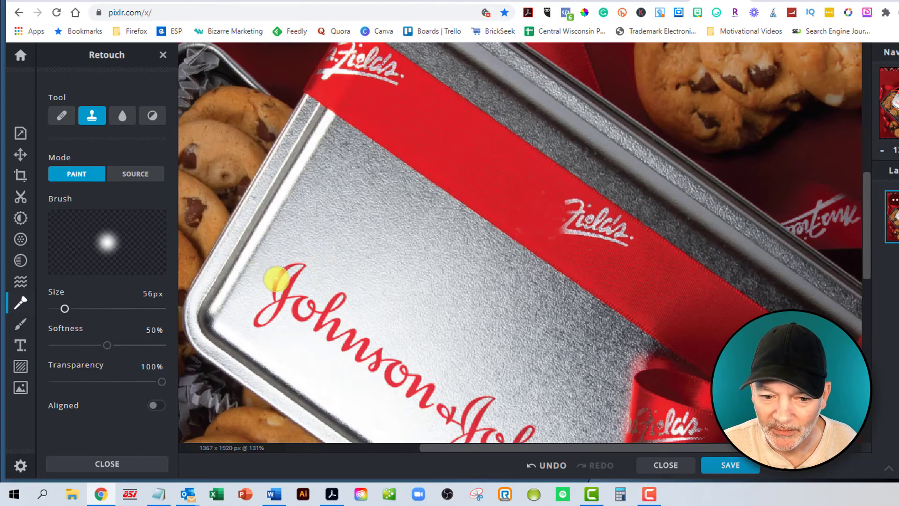
{"action": "left_click_drag", "start_coordinate": [285, 285], "coordinate": [293, 288]}
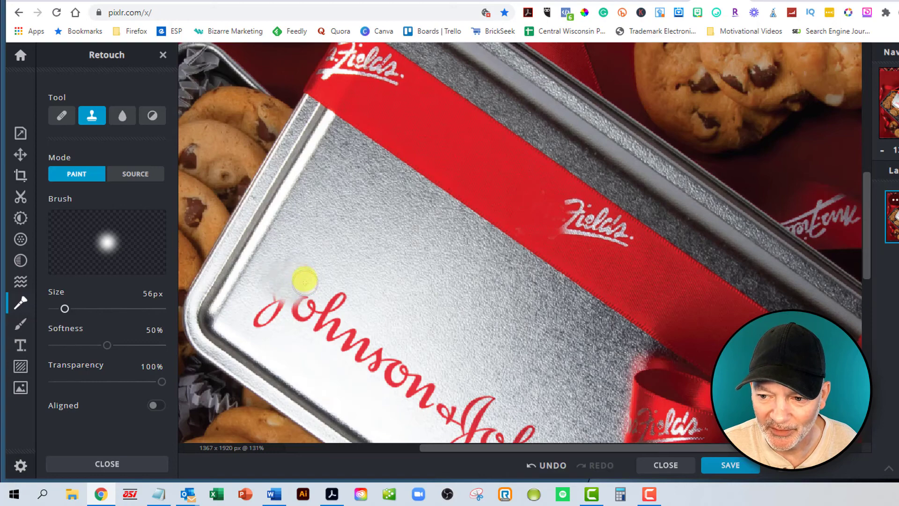
Step: Examine the retouched ribbon and lid lettering in the context of the whole image
{"action": "scroll", "coordinate": [398, 222], "scroll_direction": "down", "scroll_amount": 8}
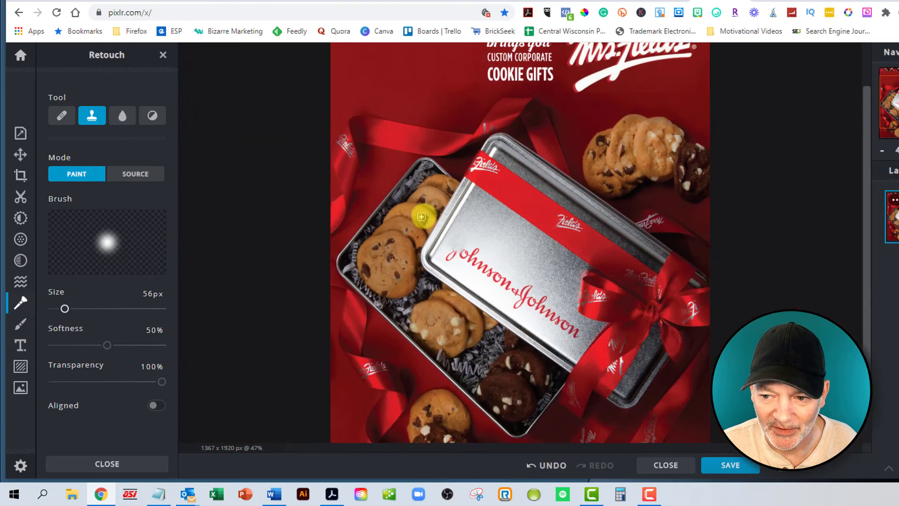
{"action": "scroll", "coordinate": [428, 196], "scroll_direction": "down", "scroll_amount": 1}
{"action": "scroll", "coordinate": [427, 196], "scroll_direction": "up", "scroll_amount": 4}
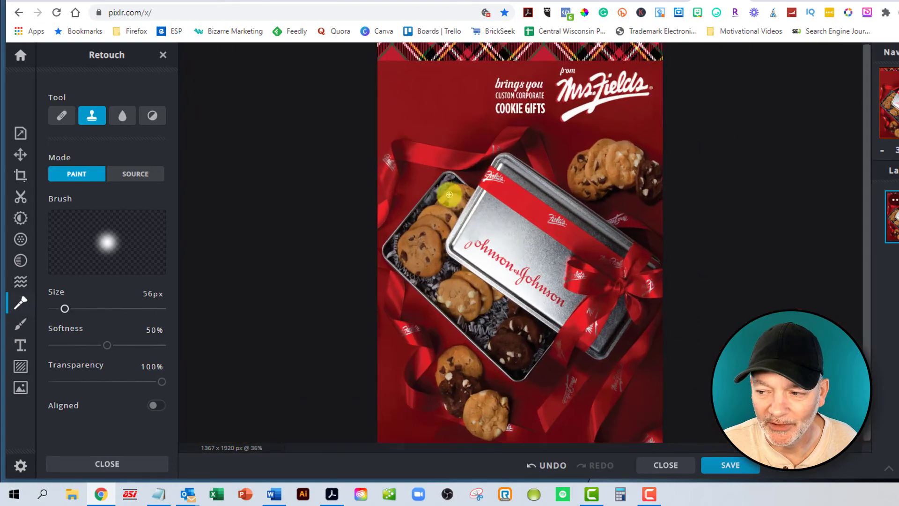
{"action": "scroll", "coordinate": [450, 195], "scroll_direction": "down", "scroll_amount": 3}
{"action": "scroll", "coordinate": [571, 223], "scroll_direction": "down", "scroll_amount": 2}
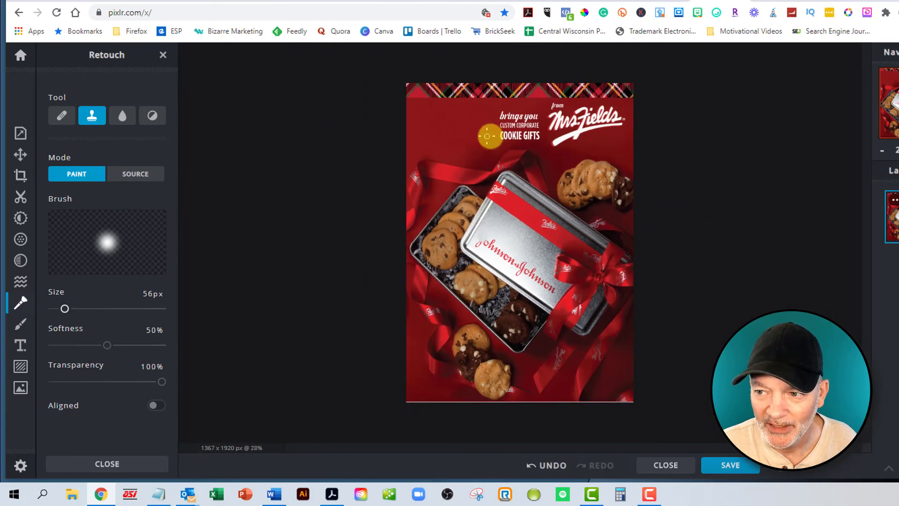
{"action": "scroll", "coordinate": [467, 145], "scroll_direction": "up", "scroll_amount": 1}
{"action": "scroll", "coordinate": [467, 144], "scroll_direction": "up", "scroll_amount": 3}
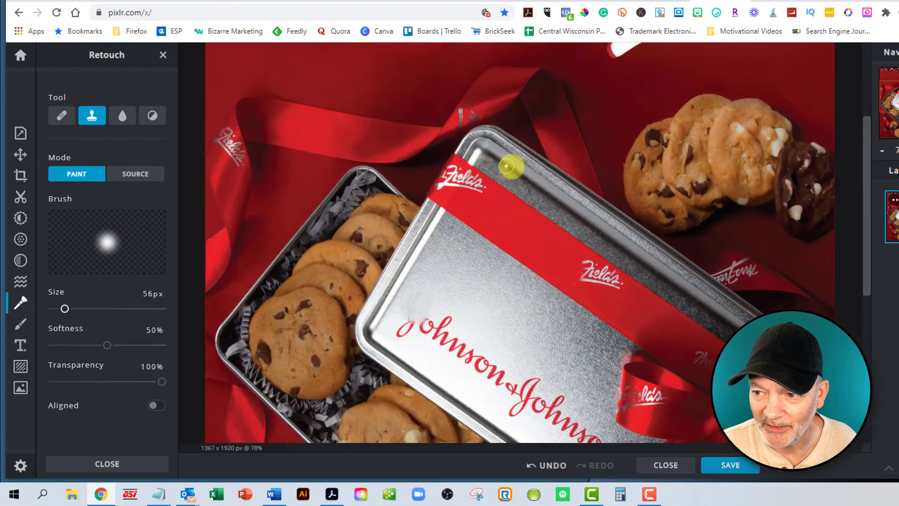
Step: Sample the dark red background beside "COOKIE GIFTS" and clone over part of that lettering
{"action": "left_click_drag", "start_coordinate": [866, 235], "coordinate": [866, 171]}
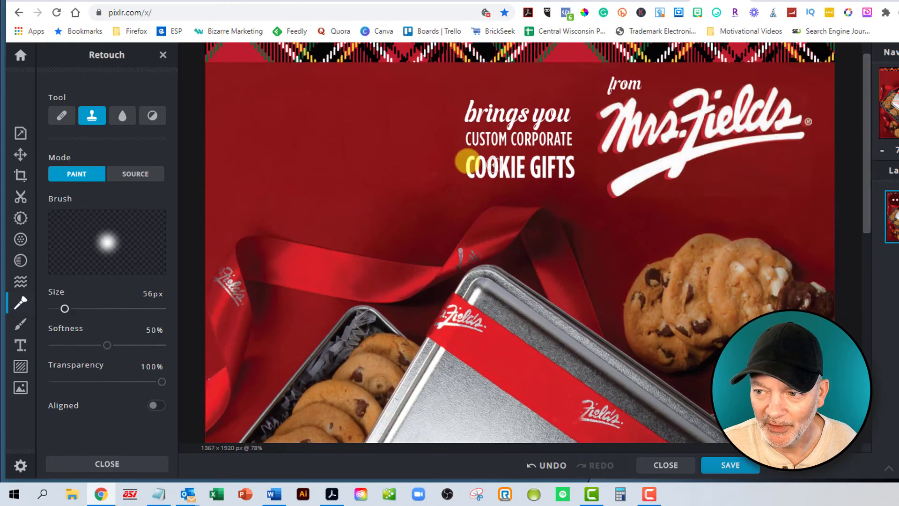
{"action": "scroll", "coordinate": [432, 219], "scroll_direction": "up", "scroll_amount": 3}
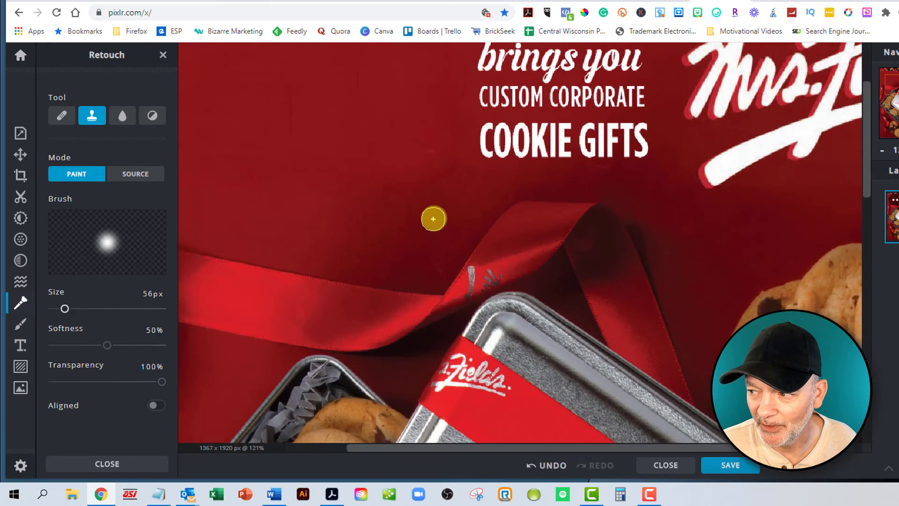
{"action": "scroll", "coordinate": [487, 209], "scroll_direction": "down", "scroll_amount": 1}
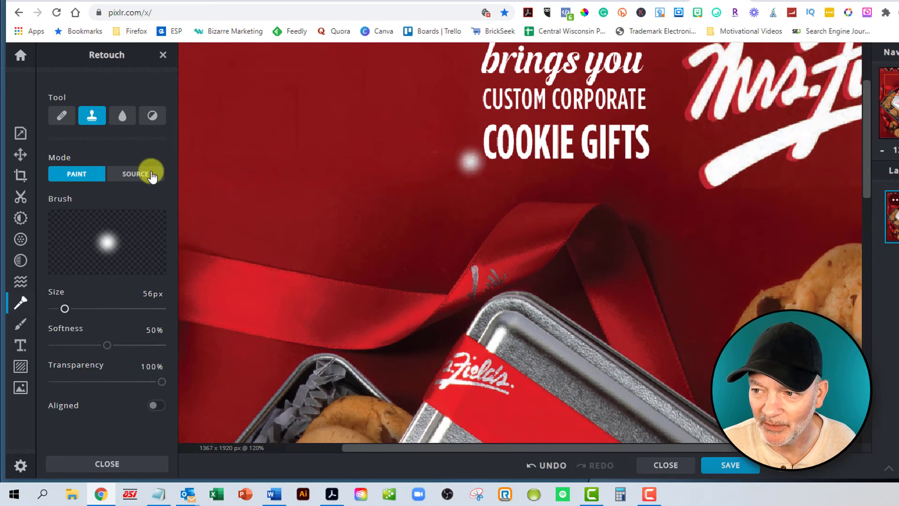
{"action": "left_click", "coordinate": [146, 174]}
{"action": "left_click", "coordinate": [453, 127]}
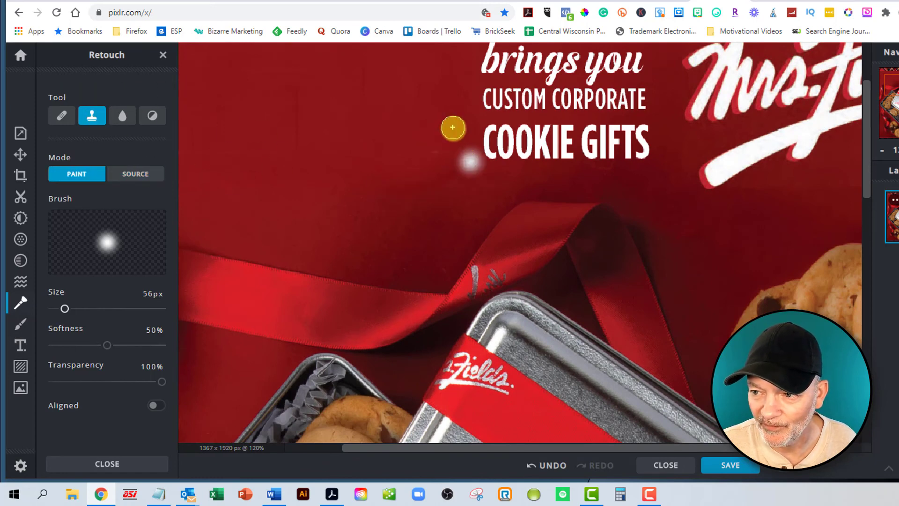
{"action": "mouse_move", "coordinate": [467, 165]}
{"action": "left_mouse_down"}
{"action": "mouse_move", "coordinate": [488, 132]}
{"action": "mouse_move", "coordinate": [491, 149]}
{"action": "mouse_move", "coordinate": [506, 133]}
{"action": "mouse_move", "coordinate": [560, 132]}
{"action": "mouse_move", "coordinate": [470, 145]}
{"action": "mouse_move", "coordinate": [529, 153]}
{"action": "mouse_move", "coordinate": [519, 154]}
{"action": "mouse_move", "coordinate": [528, 140]}
{"action": "mouse_move", "coordinate": [511, 133]}
{"action": "mouse_move", "coordinate": [560, 125]}
{"action": "mouse_move", "coordinate": [487, 126]}
{"action": "mouse_move", "coordinate": [614, 131]}
{"action": "mouse_move", "coordinate": [545, 138]}
{"action": "mouse_move", "coordinate": [550, 153]}
{"action": "mouse_move", "coordinate": [532, 164]}
{"action": "mouse_move", "coordinate": [572, 152]}
{"action": "mouse_move", "coordinate": [551, 140]}
{"action": "mouse_move", "coordinate": [628, 146]}
{"action": "mouse_move", "coordinate": [544, 148]}
{"action": "mouse_move", "coordinate": [555, 152]}
{"action": "mouse_move", "coordinate": [539, 137]}
{"action": "mouse_move", "coordinate": [535, 107]}
{"action": "mouse_move", "coordinate": [576, 143]}
{"action": "mouse_move", "coordinate": [531, 152]}
{"action": "mouse_move", "coordinate": [549, 164]}
{"action": "left_mouse_up"}
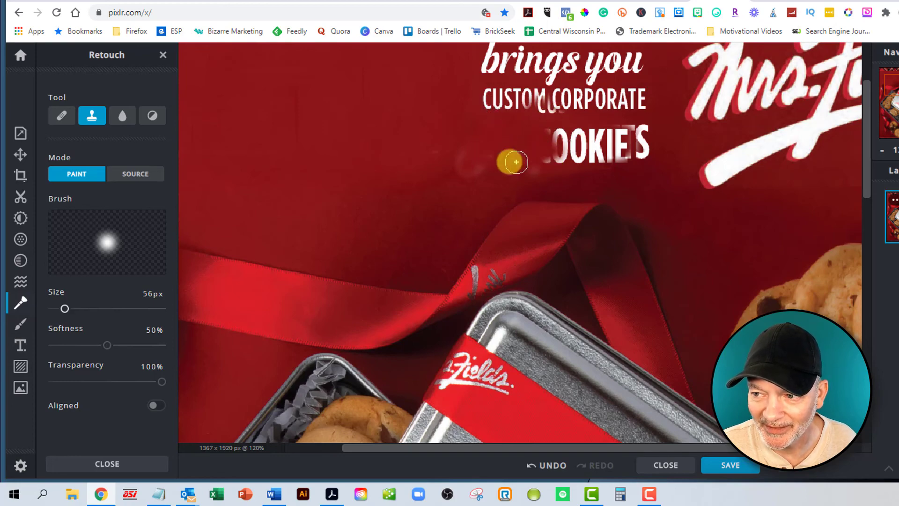
Step: Set the clone stamp's transparency to 58%
{"action": "scroll", "coordinate": [462, 168], "scroll_direction": "down", "scroll_amount": 2}
{"action": "scroll", "coordinate": [248, 286], "scroll_direction": "down", "scroll_amount": 1}
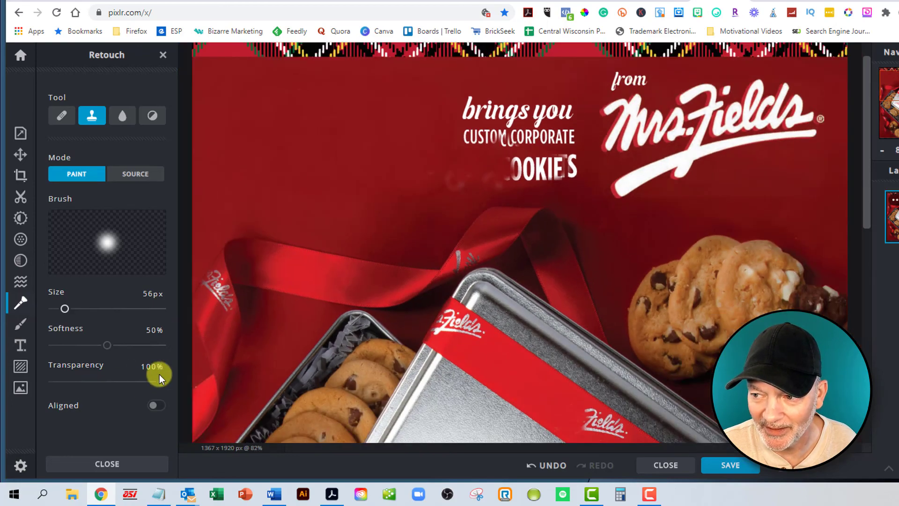
{"action": "left_click_drag", "start_coordinate": [162, 382], "coordinate": [120, 382]}
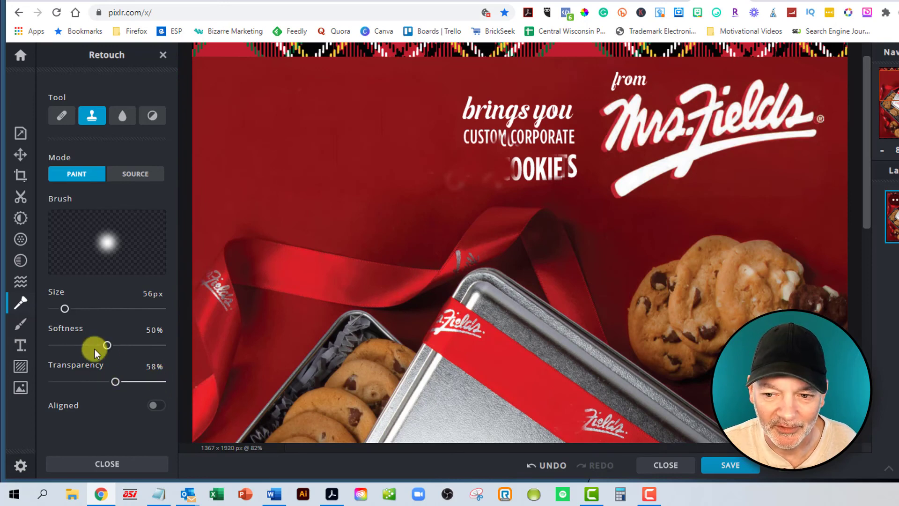
Step: Add a new text layer to the cookie image
{"action": "left_click", "coordinate": [21, 346]}
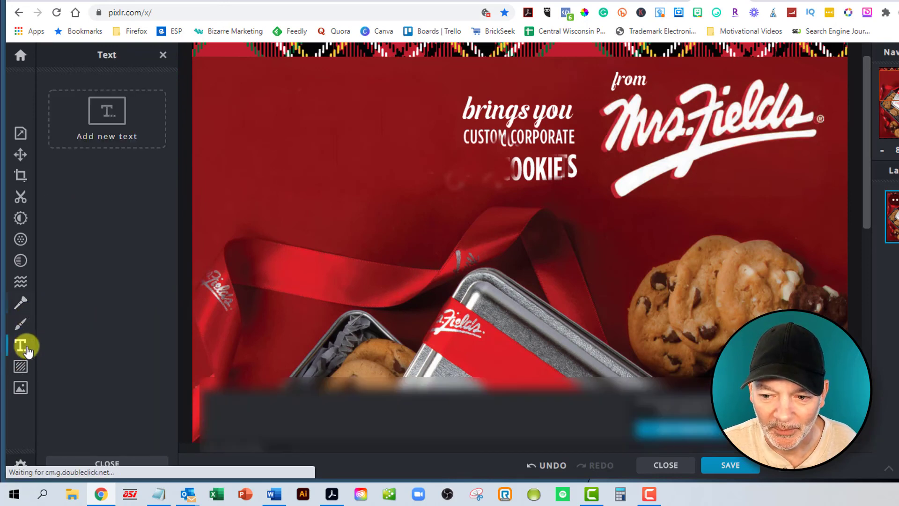
{"action": "left_click", "coordinate": [330, 151]}
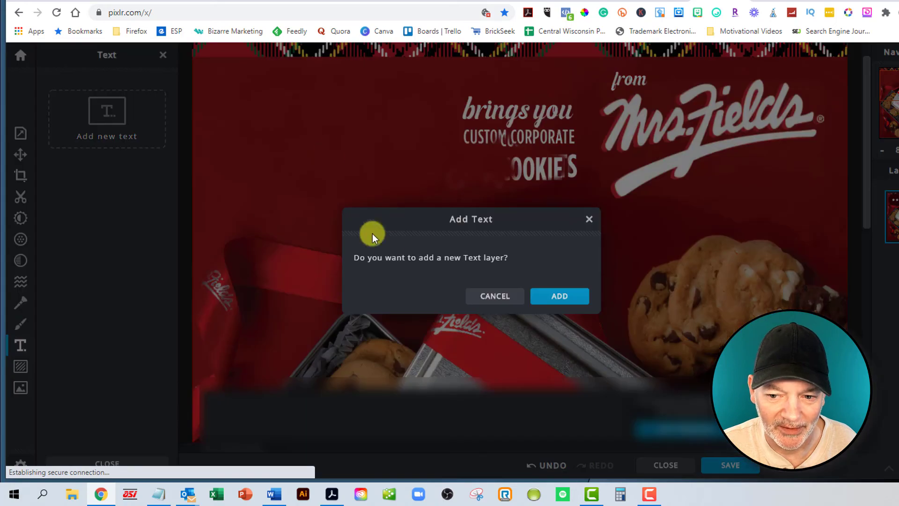
{"action": "left_click", "coordinate": [555, 296]}
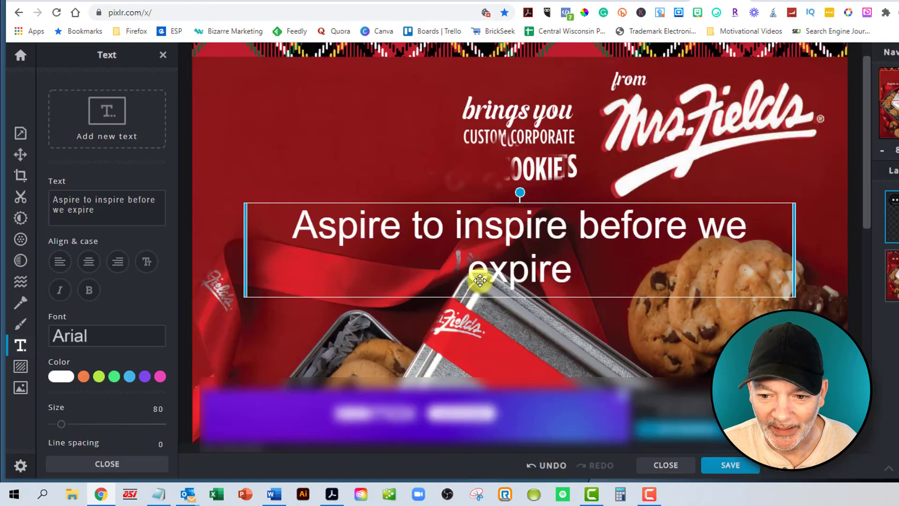
Step: Replace the new text layer's placeholder text with "Hello People"
{"action": "double_click", "coordinate": [427, 237]}
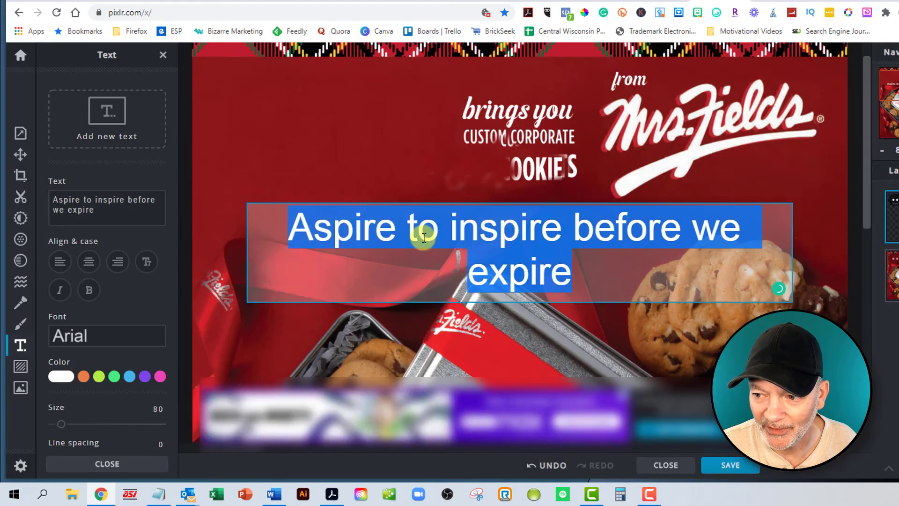
{"action": "type", "text": "Hello PP"}
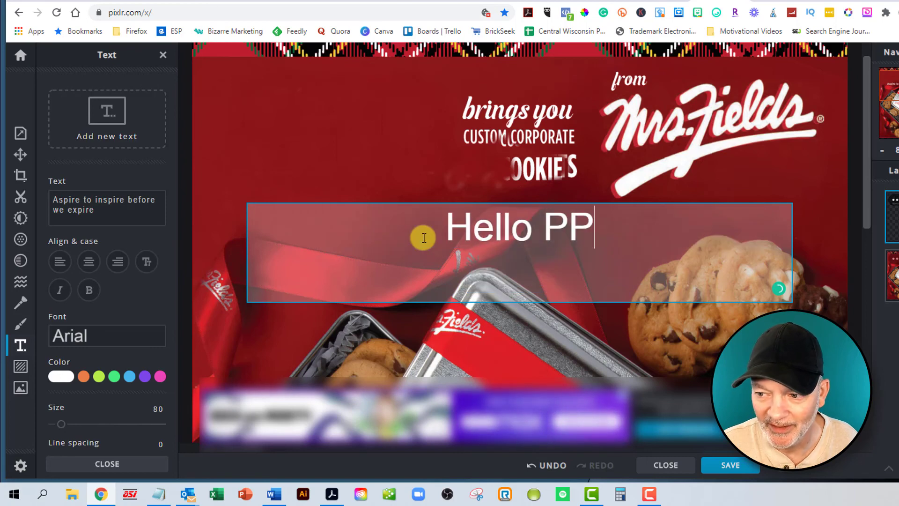
{"action": "key", "text": "BackSpace"}
{"action": "type", "text": "eople"}
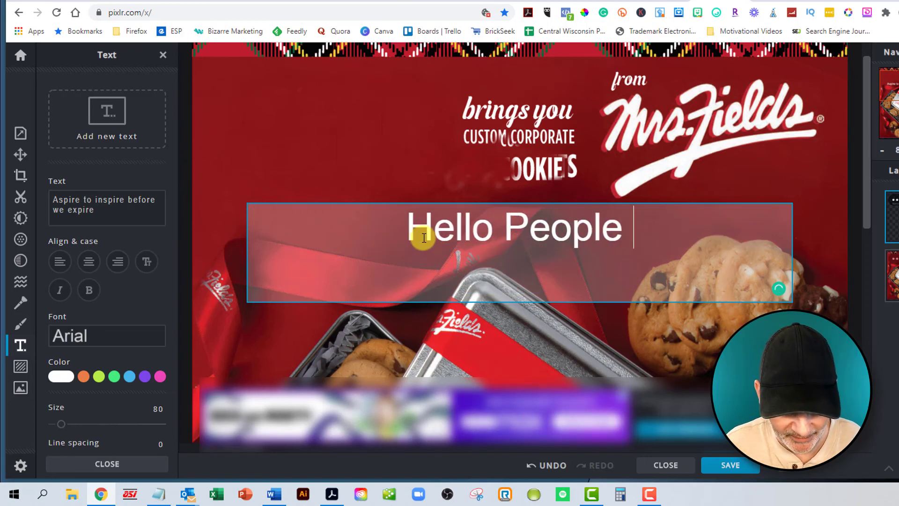